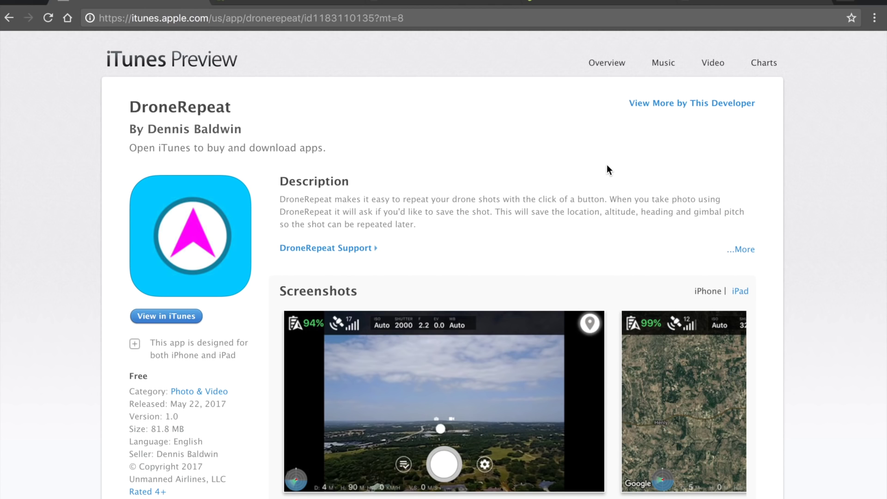
# Bring the Finder window with the _dronerepeat folder of drone photos to the front
pyautogui.press('super+Tab')
pyautogui.press('super+Tab')
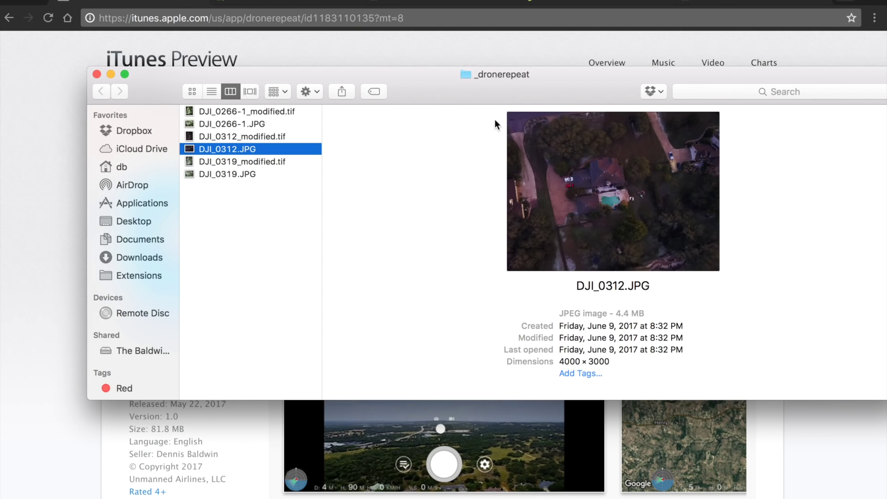
# View DJI_0312.JPG in Preview, zooming and panning across the aerial photo, then close it
pyautogui.doubleClick(270, 152)
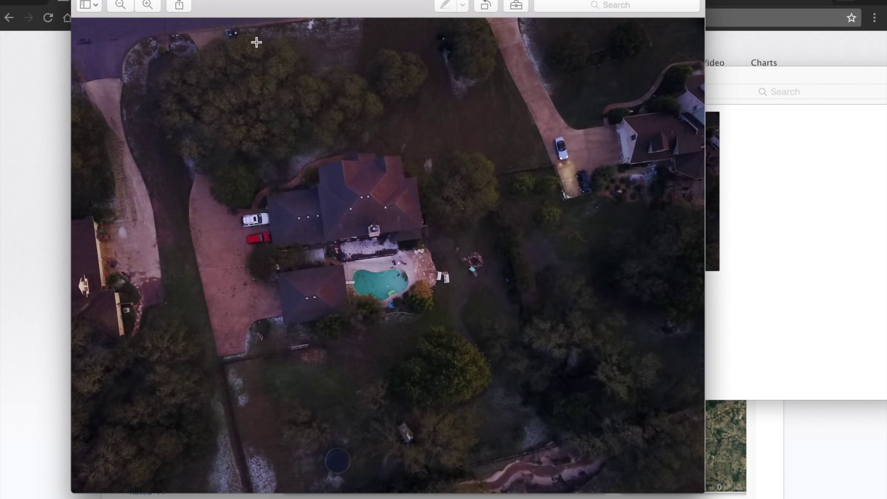
pyautogui.click(147, 7)
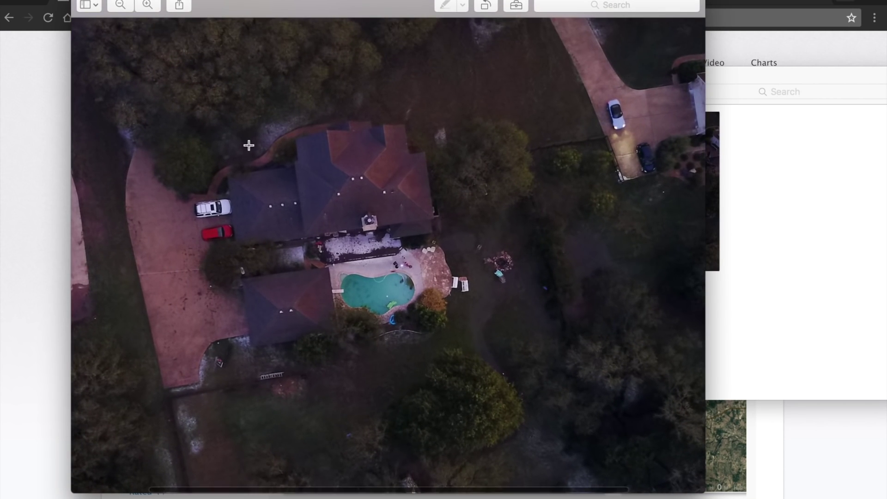
pyautogui.scroll(5, 247, 143)
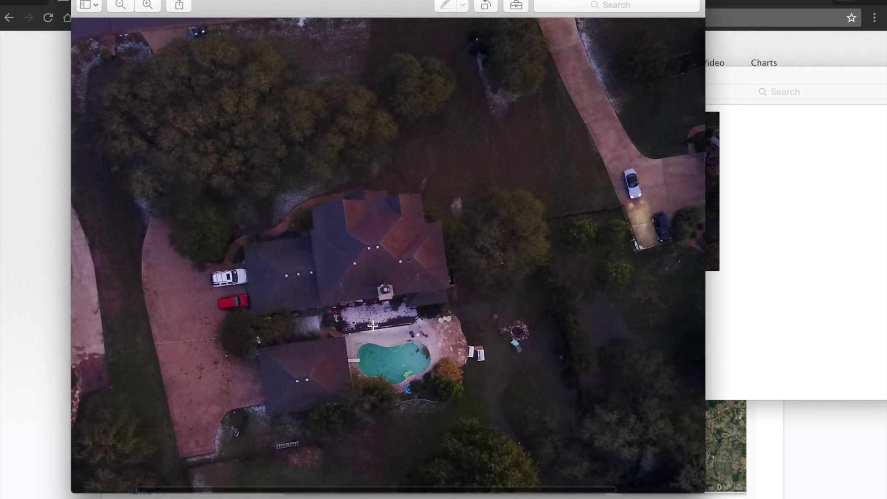
pyautogui.hscroll(1, 431, 332)
pyautogui.scroll(-3, 431, 332)
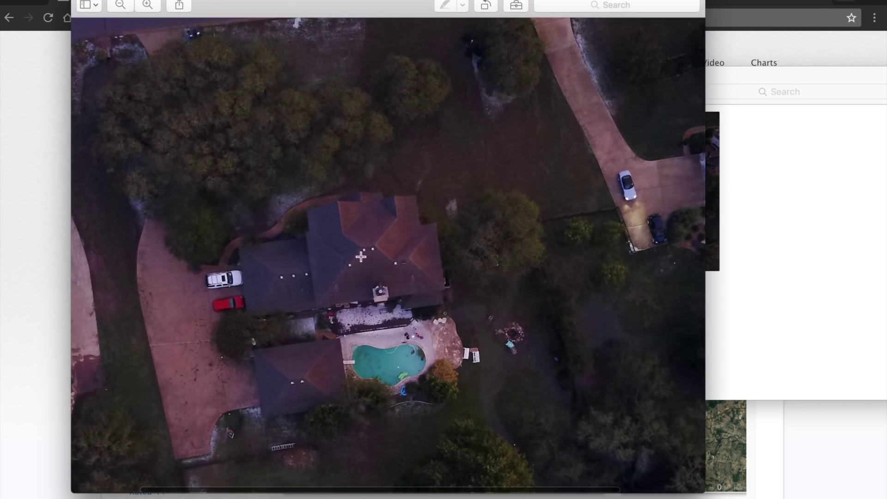
pyautogui.press('super+w')
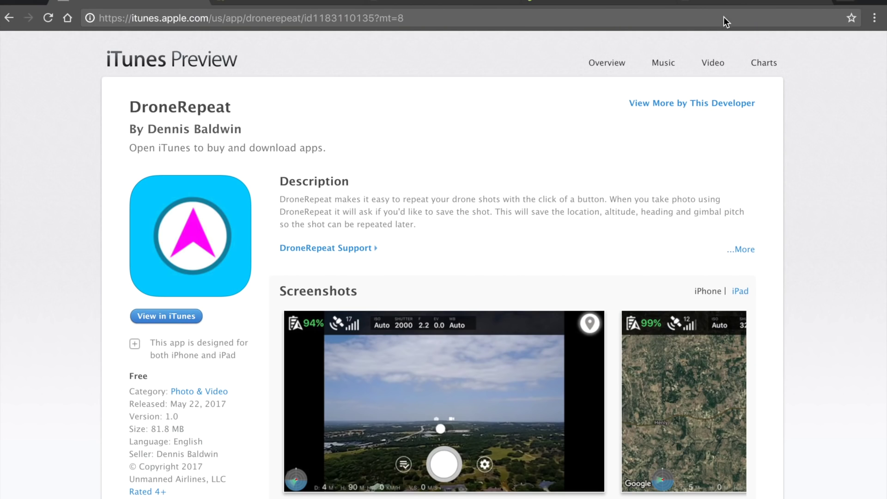
# On the hail map, cycle through the Pre-hail, None, Night of hail and Day after hail layers
pyautogui.click(738, 5)
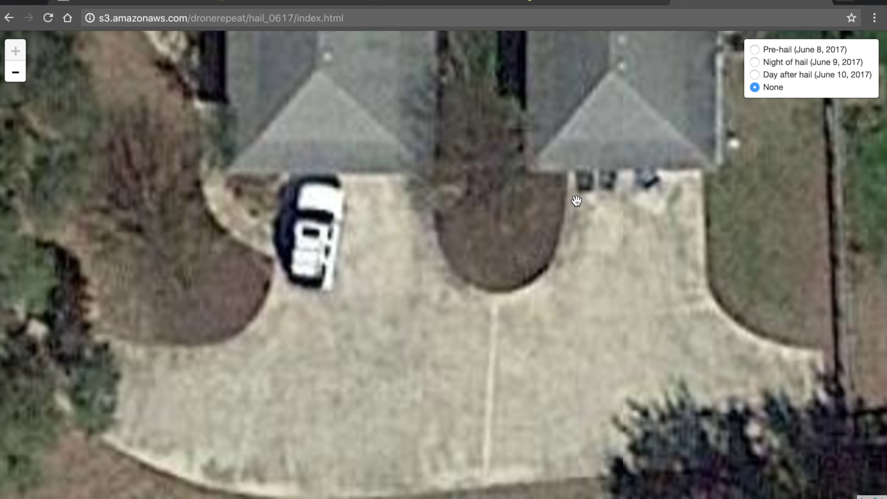
pyautogui.click(755, 51)
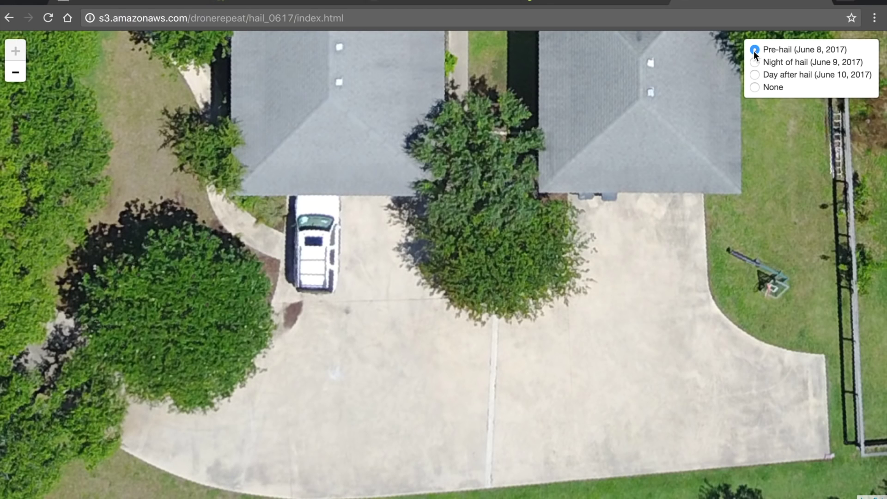
pyautogui.click(754, 90)
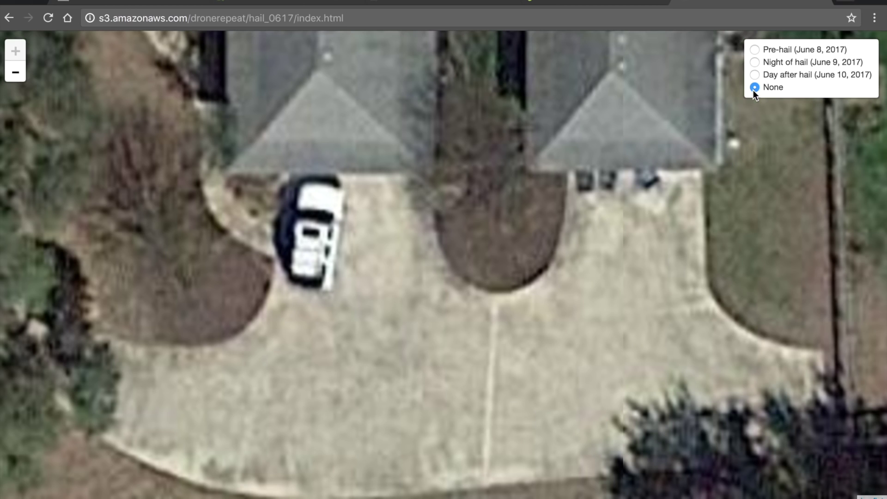
pyautogui.click(755, 51)
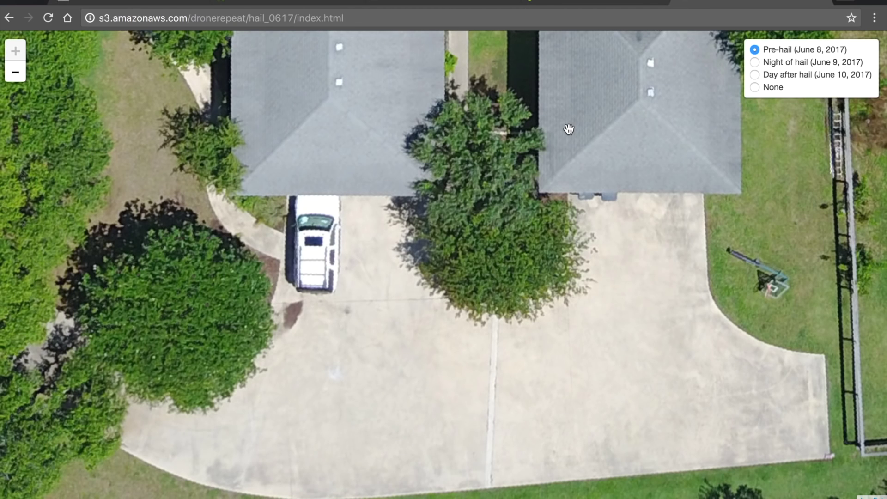
pyautogui.click(755, 63)
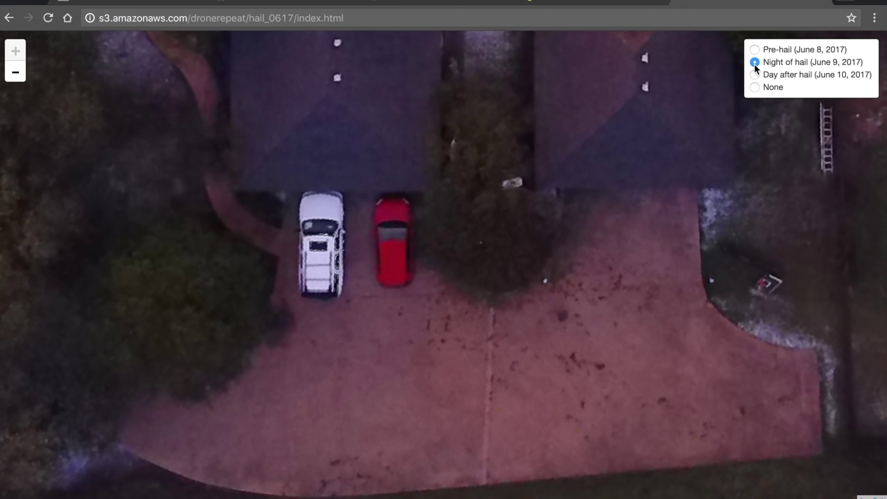
pyautogui.click(756, 75)
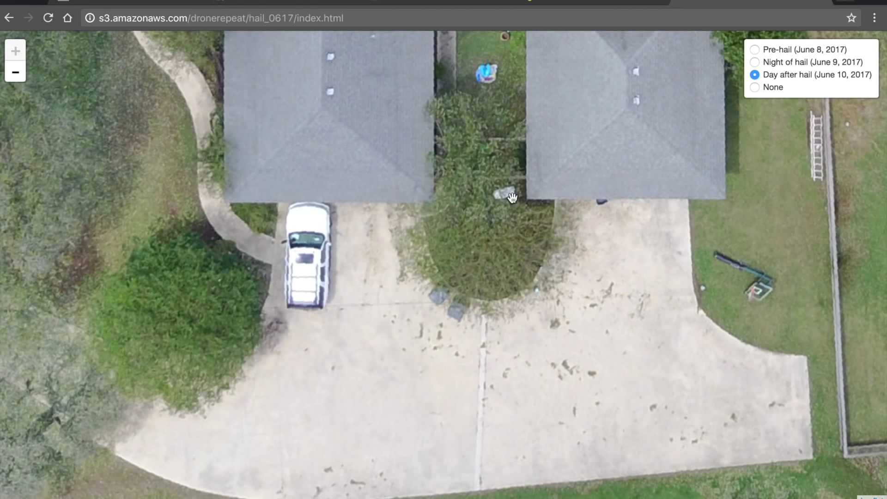
# Pan to the large tree and compare it in the Pre-hail and Day after hail imagery
pyautogui.moveTo(46, 314); pyautogui.dragTo(620, 214)
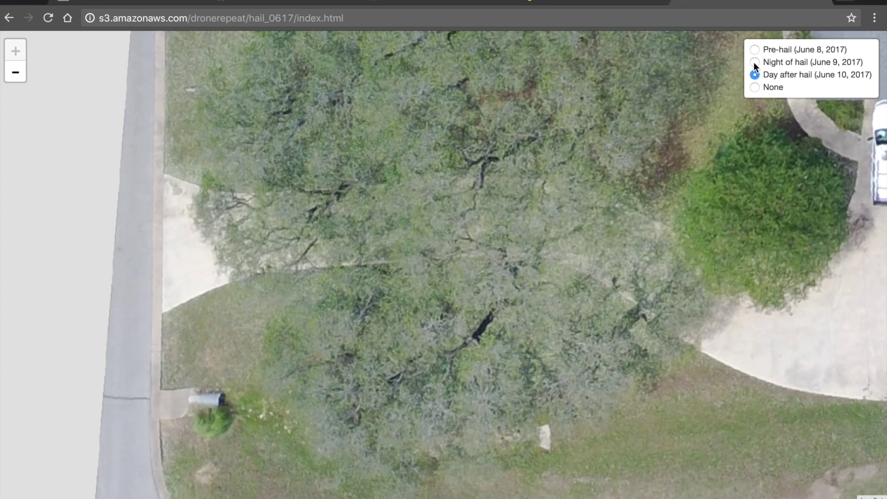
pyautogui.click(755, 50)
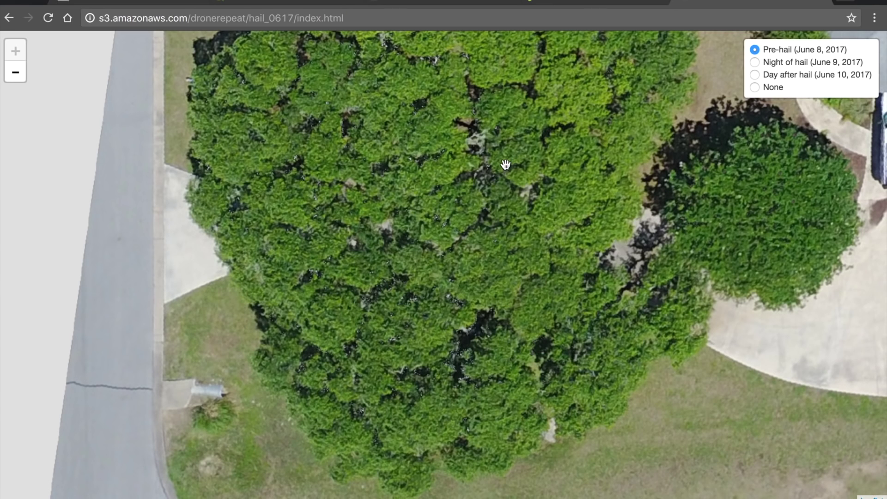
pyautogui.click(755, 75)
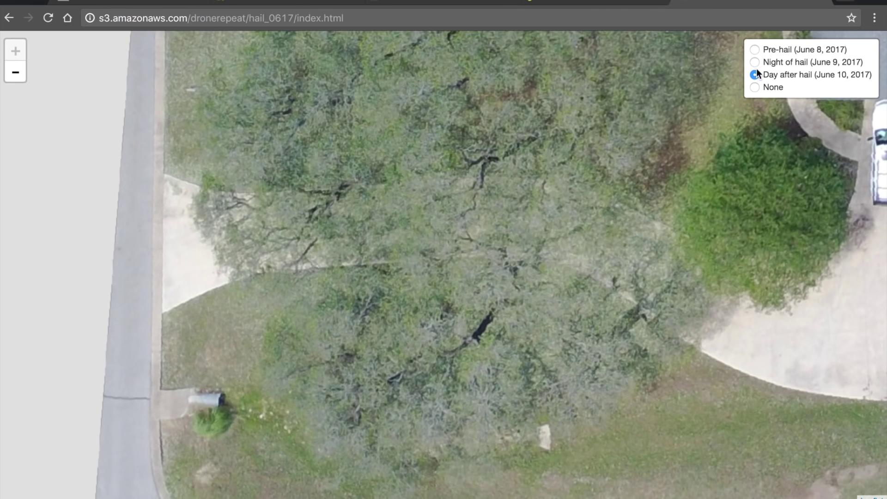
pyautogui.moveTo(644, 79); pyautogui.dragTo(602, 129)
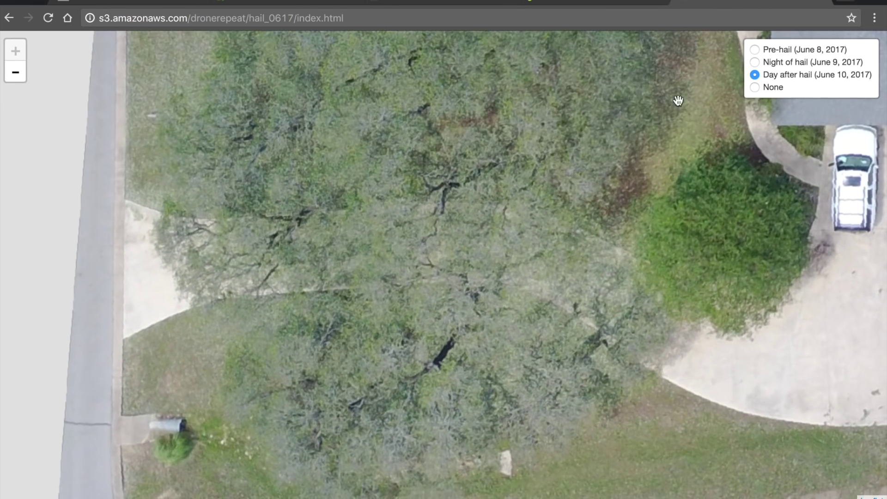
pyautogui.click(755, 49)
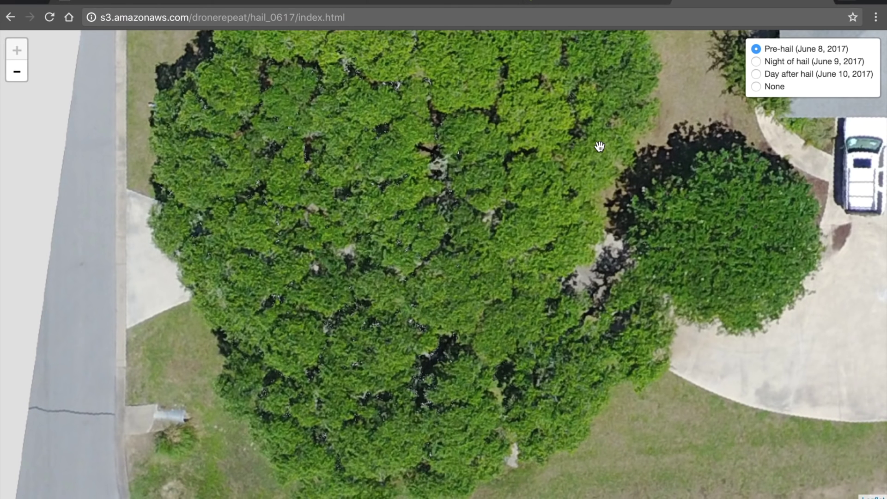
pyautogui.press('super+Tab')
pyautogui.press('super+Tab')
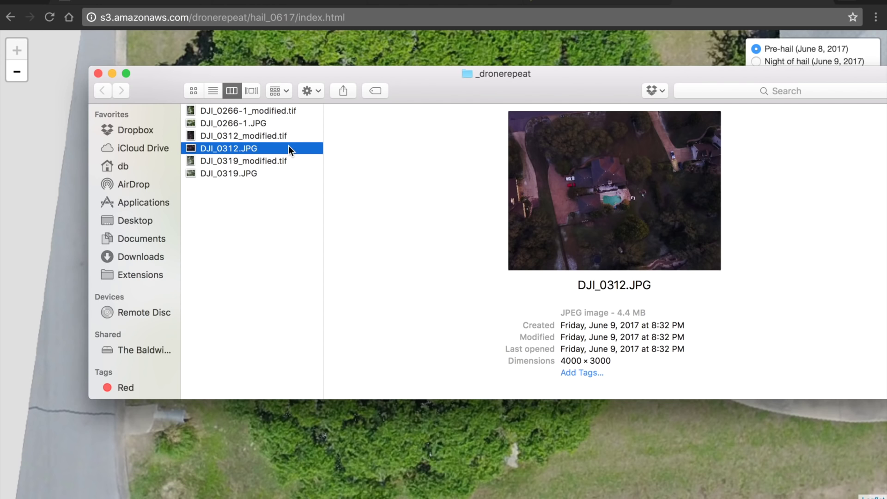
# View the rotated DJI_0312_modified.tif in Preview, then switch to the QGIS homepage tab
pyautogui.click(276, 135)
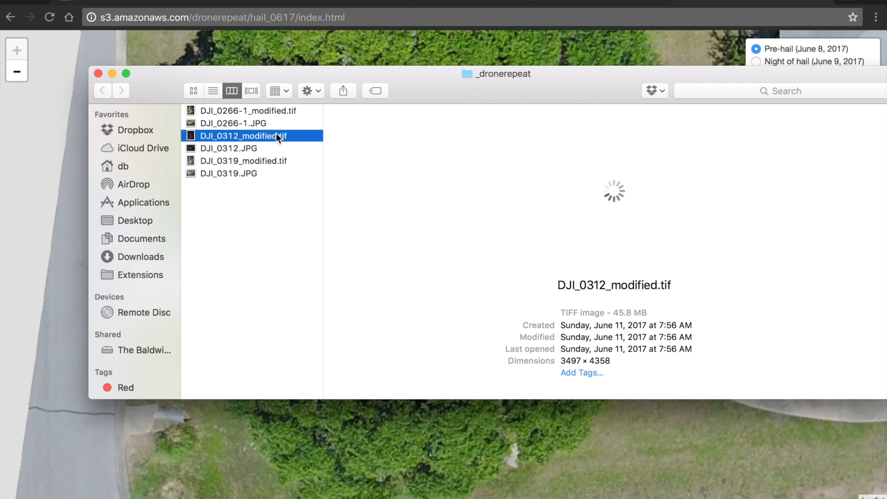
pyautogui.doubleClick(276, 135)
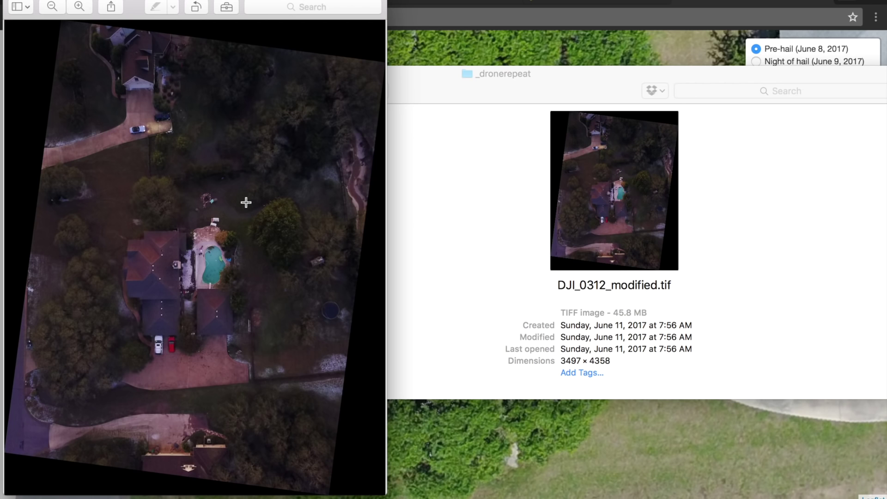
pyautogui.click(470, 46)
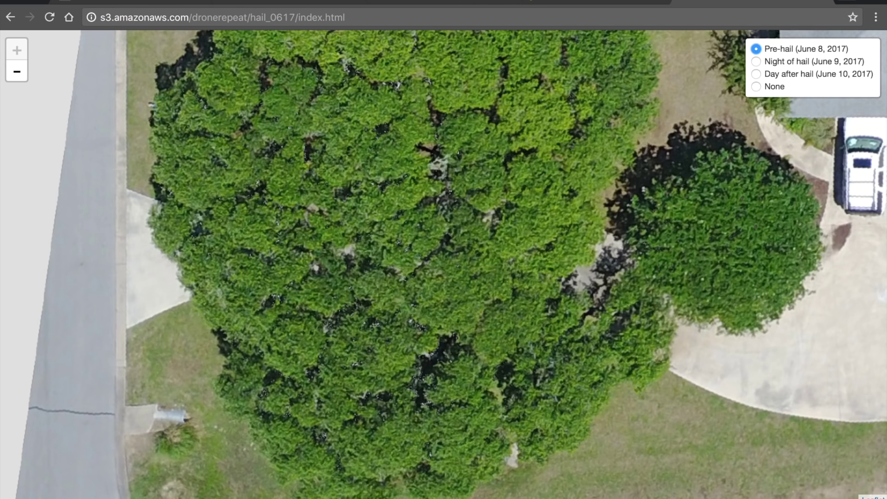
pyautogui.hotkey('ctrl', 'Tab')
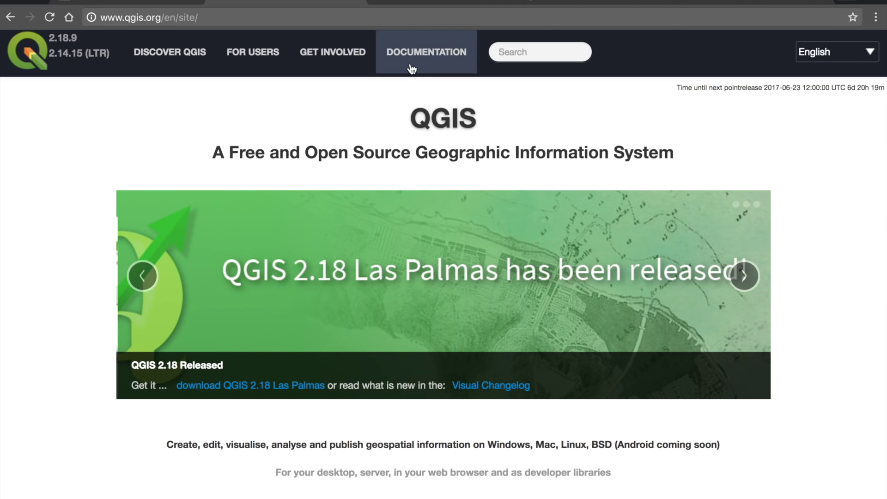
# Look over the gdal2tiles.py documentation and the Leaflet homepage, then return to the hail map
pyautogui.click(444, 2)
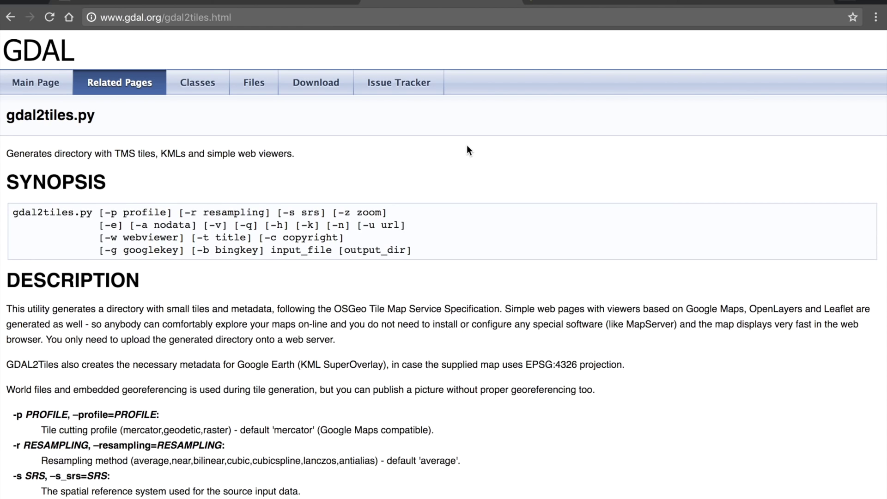
pyautogui.click(583, 4)
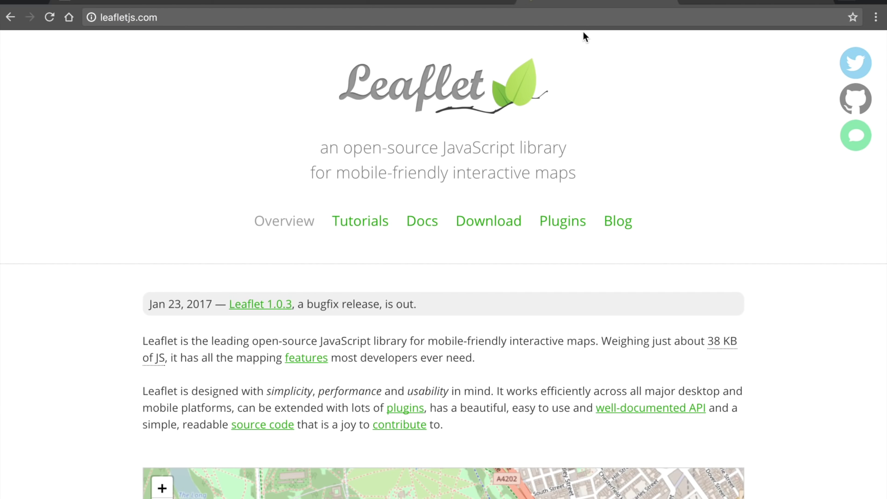
pyautogui.scroll(-7, 797, 187)
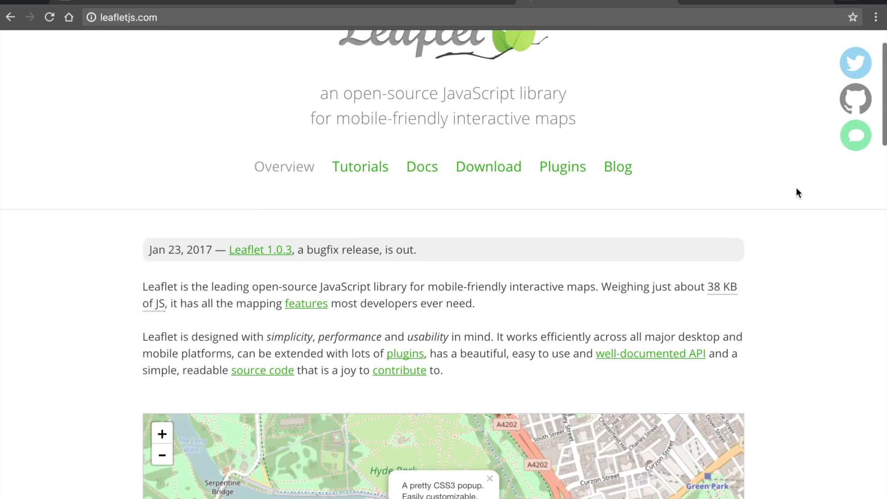
pyautogui.scroll(4, 797, 187)
pyautogui.scroll(3, 796, 189)
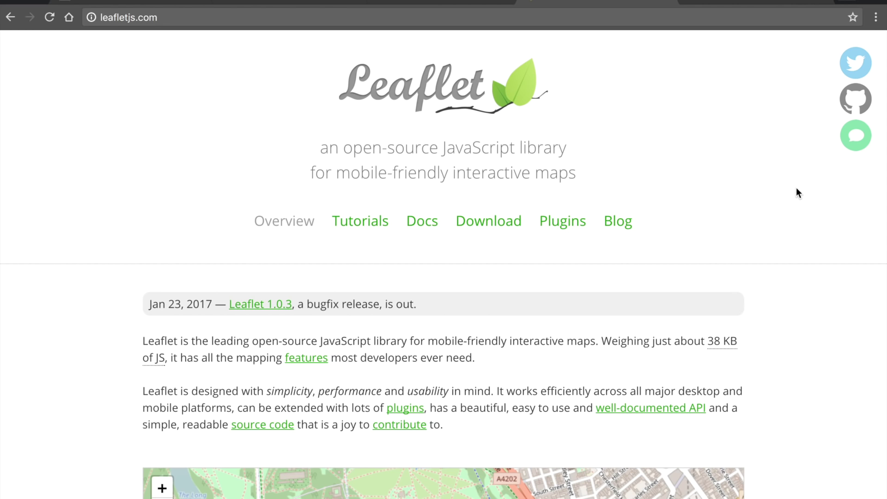
pyautogui.click(745, 3)
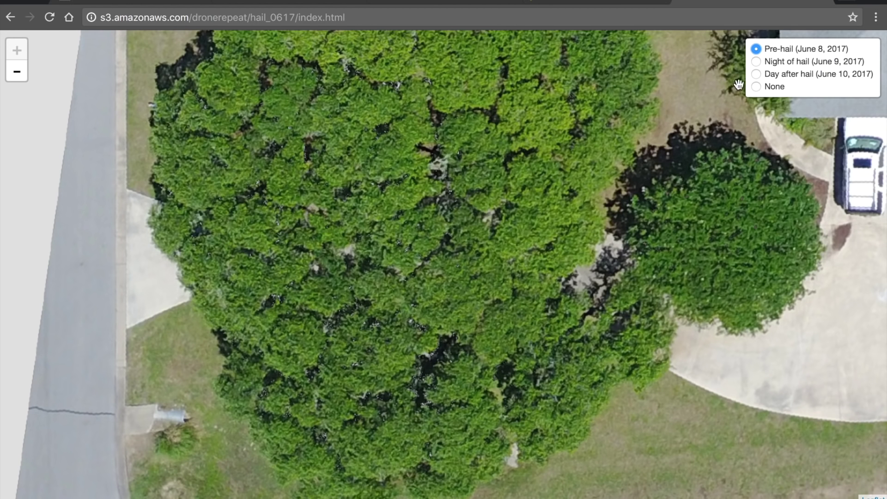
# Set the hail map's drone layer to None and pan to the house and driveway
pyautogui.click(755, 87)
pyautogui.moveTo(733, 105); pyautogui.dragTo(293, 209)
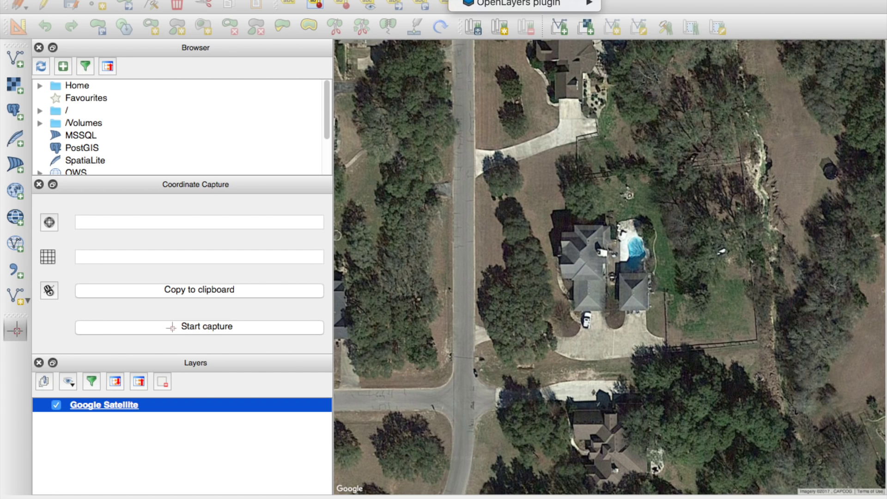
# Dismiss the web map plugin options and zoom the Google Satellite map in on the house and pool
pyautogui.moveTo(489, 8)
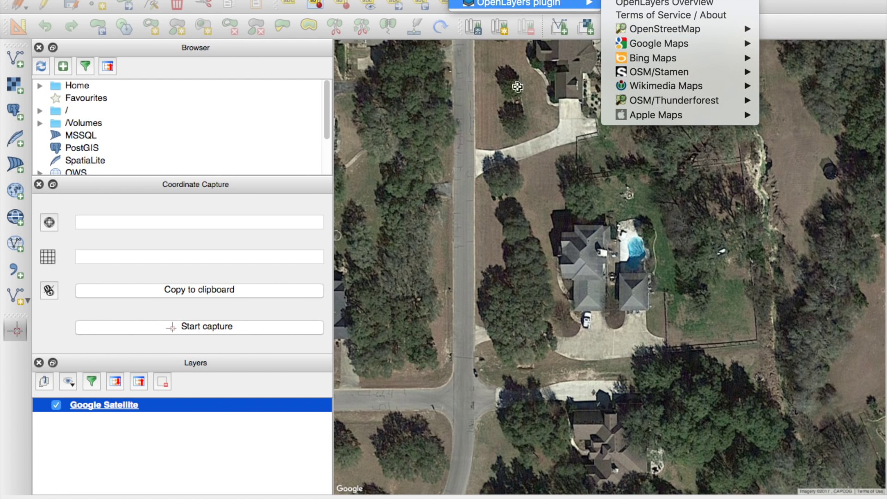
pyautogui.click(787, 3)
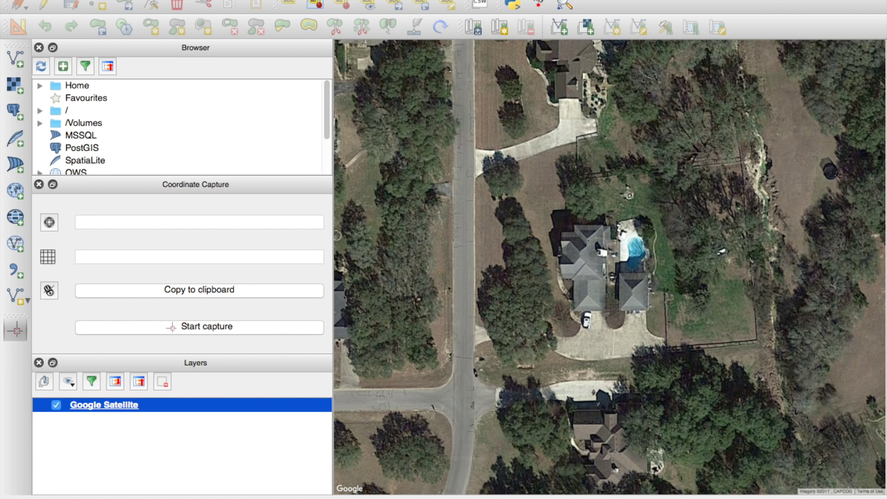
pyautogui.click(615, 241)
pyautogui.click(619, 318)
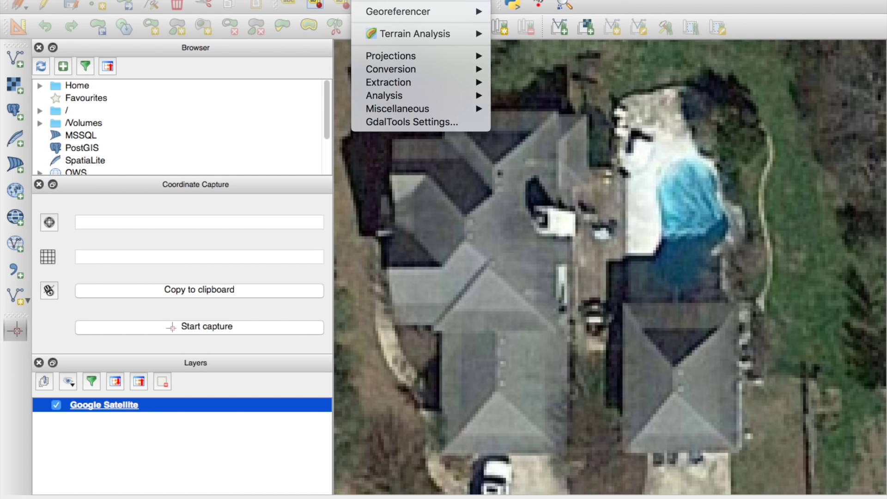
# Launch the Georeferencer from the Raster menu and bring its window fully into view
pyautogui.click(390, 11)
pyautogui.moveTo(389, 13)
pyautogui.click(542, 15)
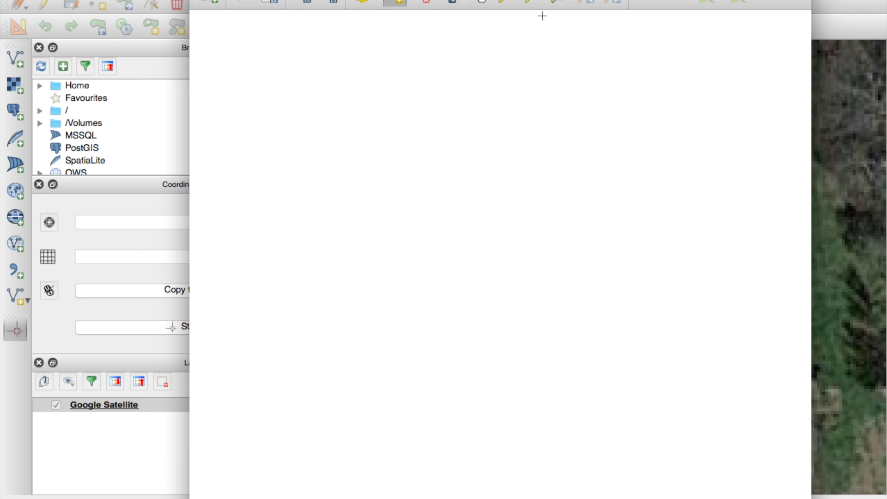
pyautogui.moveTo(566, 1); pyautogui.dragTo(557, 6)
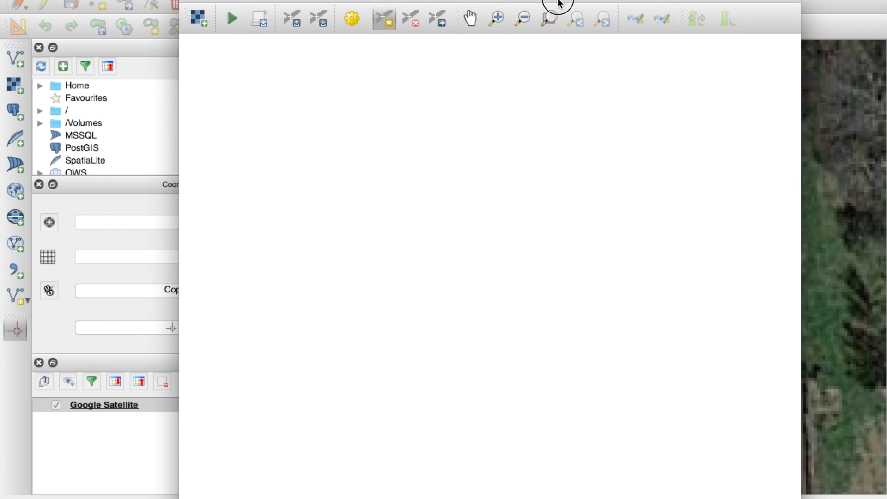
# Load DJI_0266-1.JPG from the _dronerepeat folder with the WGS 84 / Pseudo Mercator CRS
pyautogui.click(202, 20)
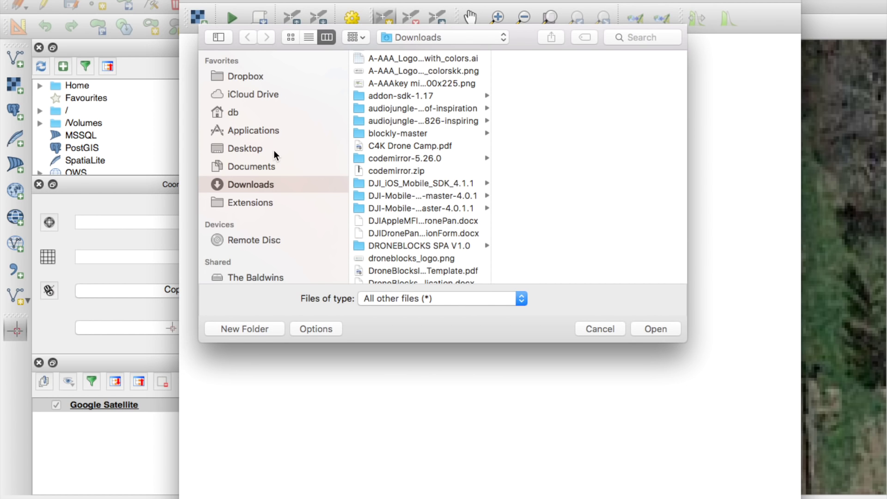
pyautogui.click(247, 107)
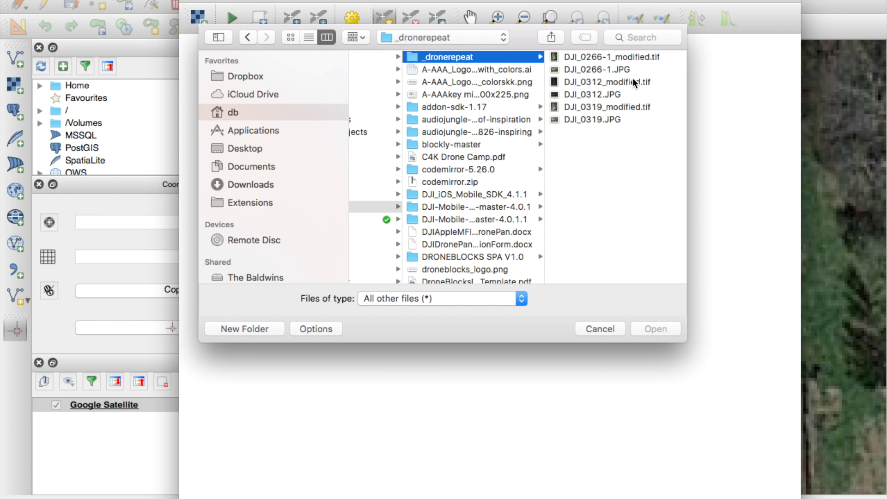
pyautogui.click(605, 67)
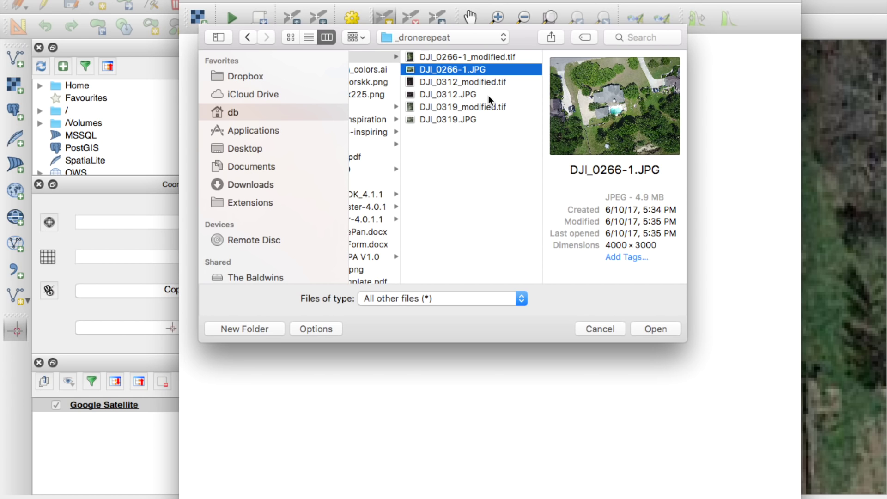
pyautogui.click(647, 328)
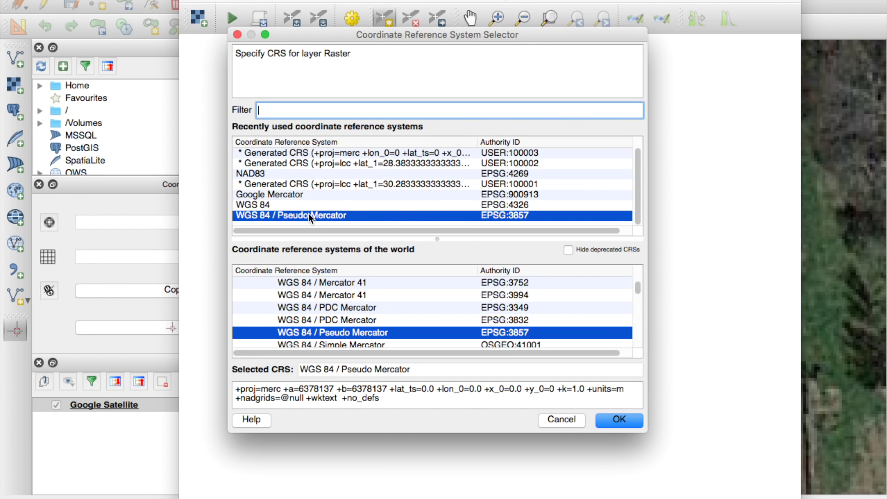
pyautogui.doubleClick(527, 332)
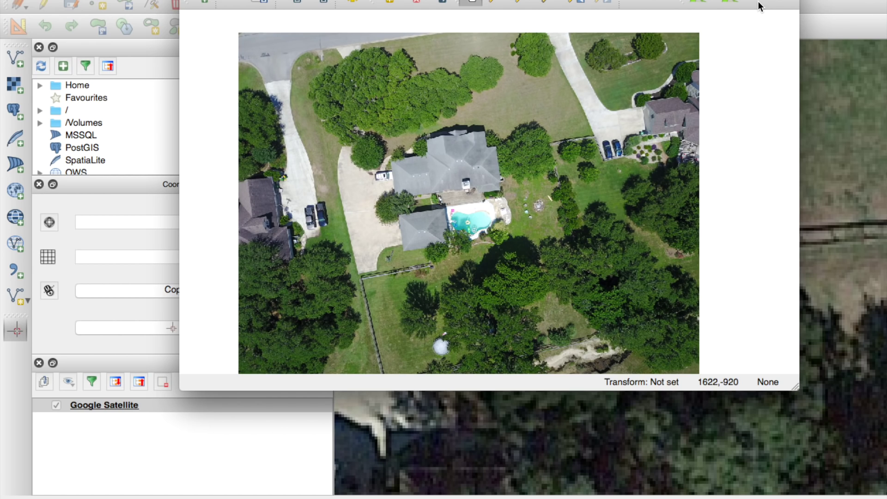
# Magnify the Georeferencer photo on the concrete driveway corner beside the fence
pyautogui.click(496, 2)
pyautogui.click(367, 267)
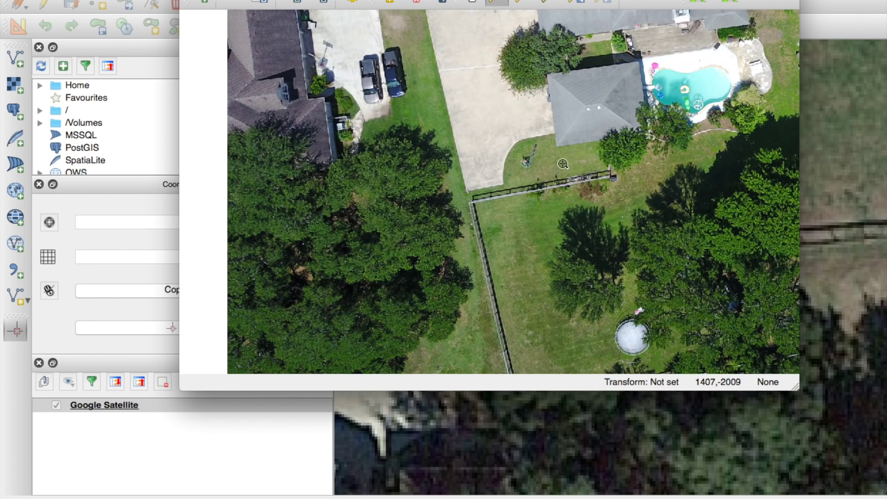
pyautogui.click(526, 166)
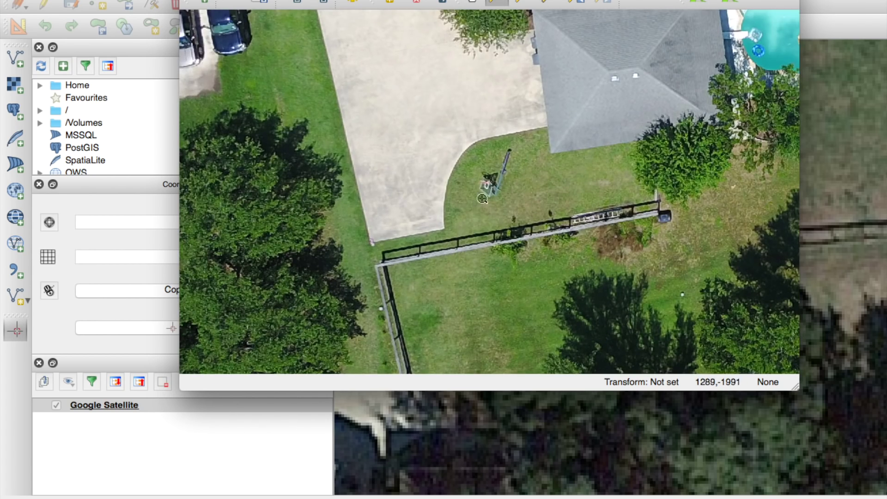
pyautogui.click(527, 162)
pyautogui.click(488, 216)
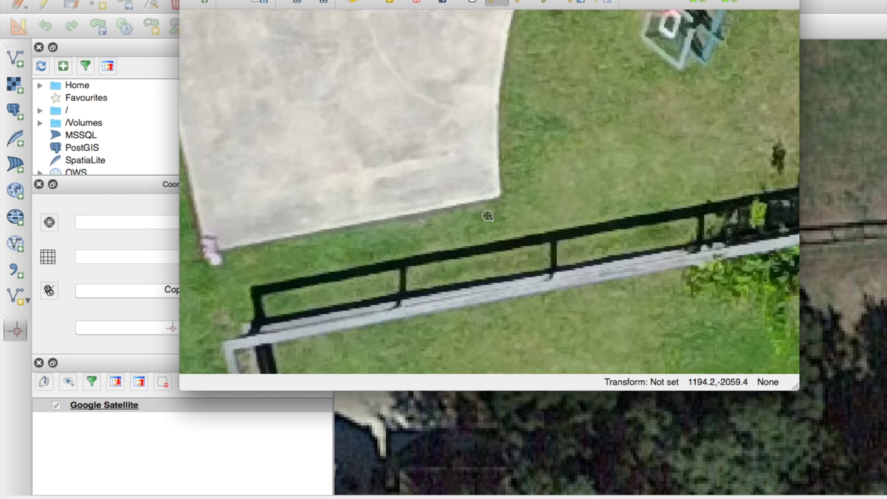
pyautogui.click(502, 193)
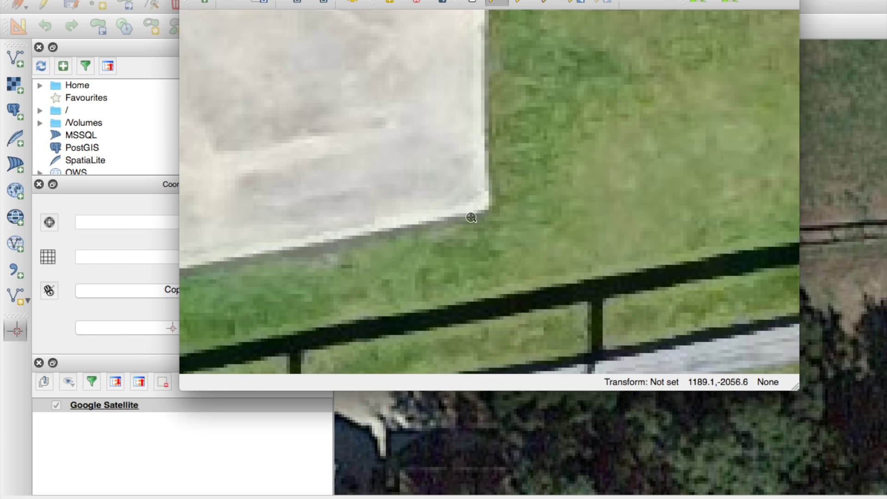
# Add a first control point at the driveway corner, taking its coordinates from the satellite map
pyautogui.click(384, 2)
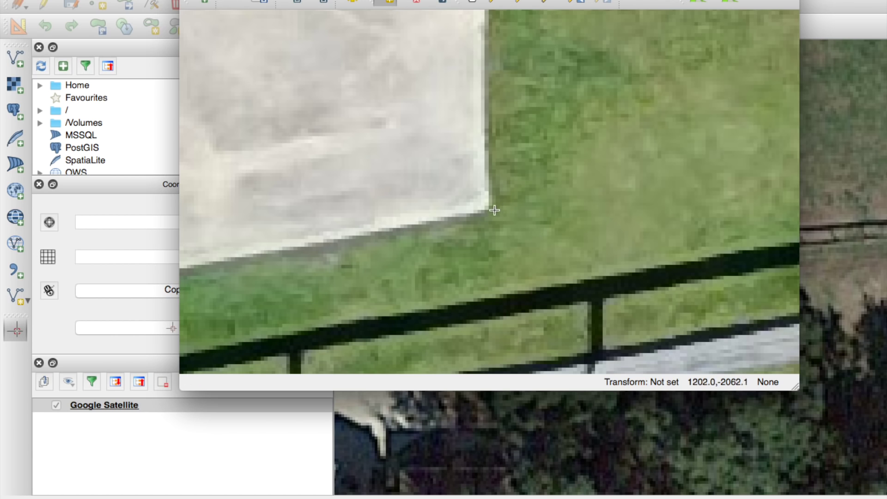
pyautogui.click(483, 202)
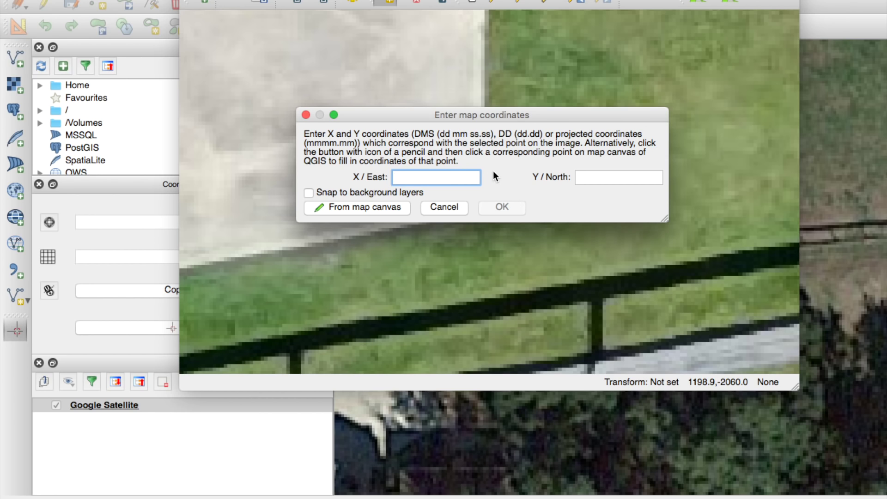
pyautogui.click(377, 207)
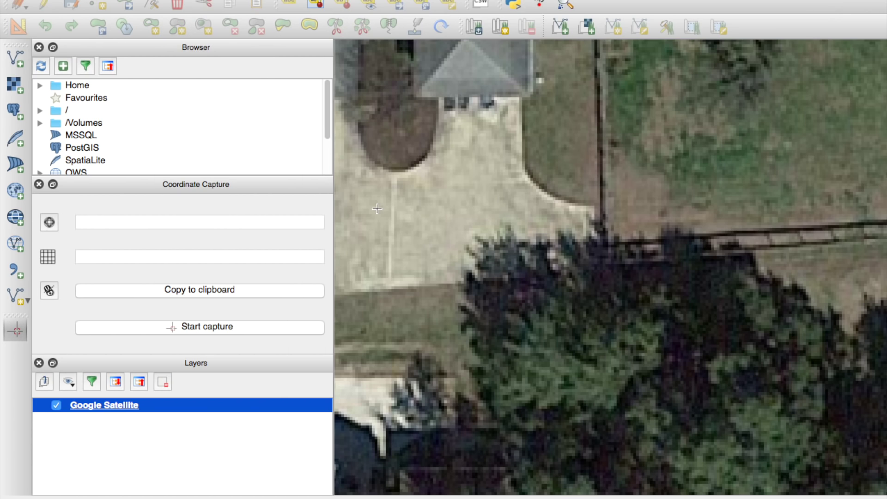
pyautogui.click(592, 208)
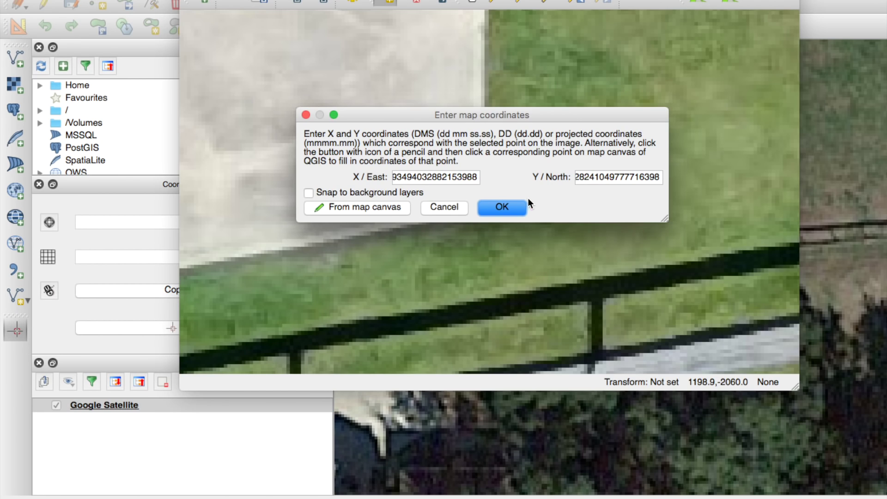
pyautogui.click(502, 208)
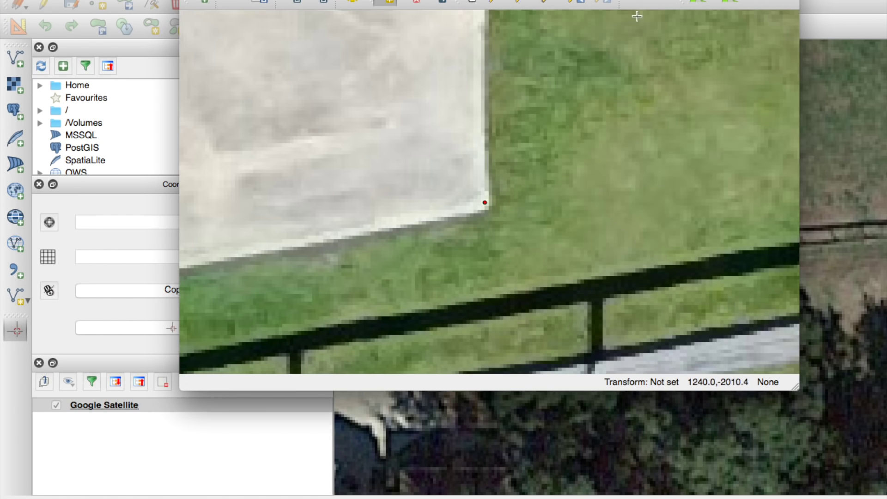
pyautogui.moveTo(671, 0); pyautogui.dragTo(700, 37)
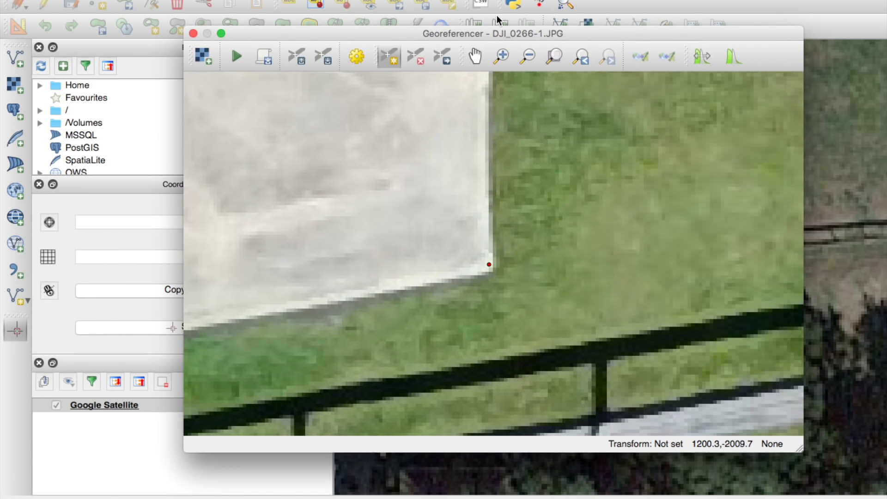
pyautogui.click(527, 56)
# Zoom out and pan the drone photo to show the tree and house roof
pyautogui.click(458, 146)
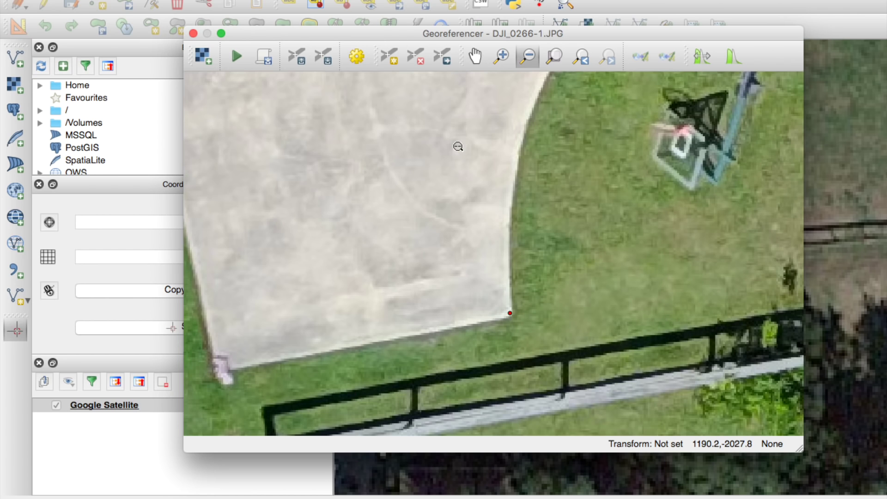
pyautogui.click(425, 154)
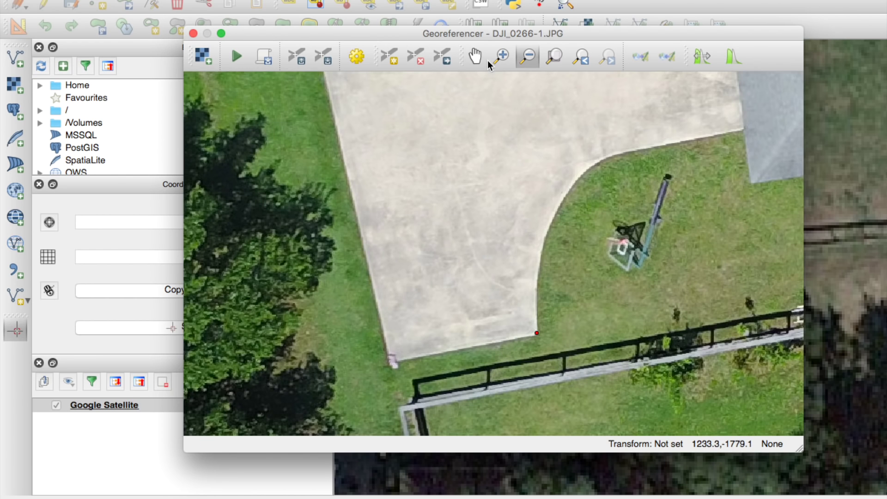
pyautogui.click(475, 57)
pyautogui.moveTo(565, 185); pyautogui.dragTo(517, 319)
pyautogui.moveTo(575, 140); pyautogui.dragTo(511, 253)
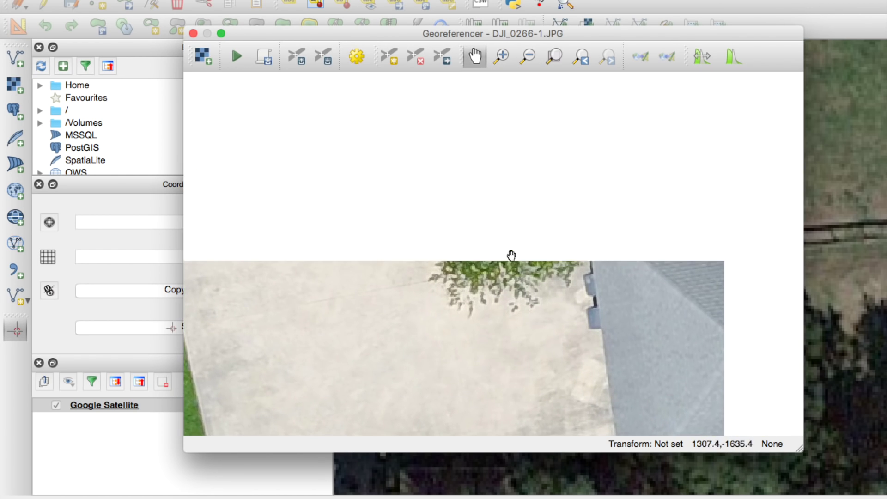
pyautogui.moveTo(552, 279); pyautogui.dragTo(448, 309)
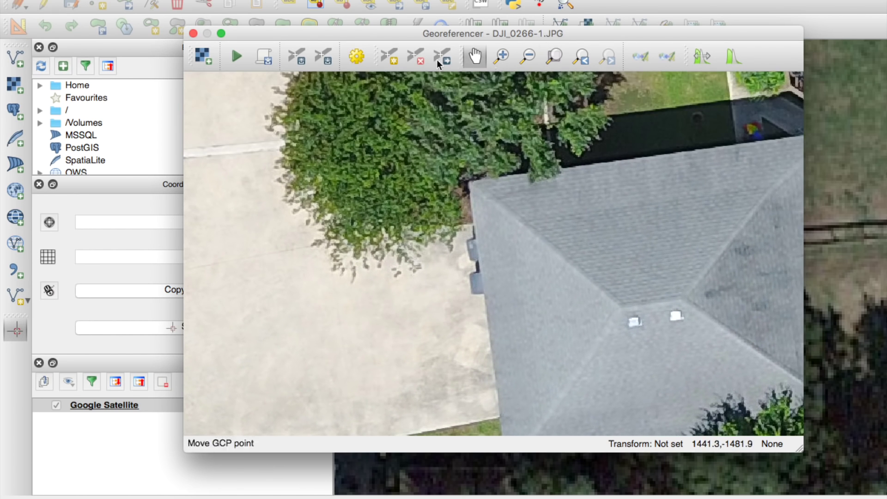
pyautogui.click(388, 56)
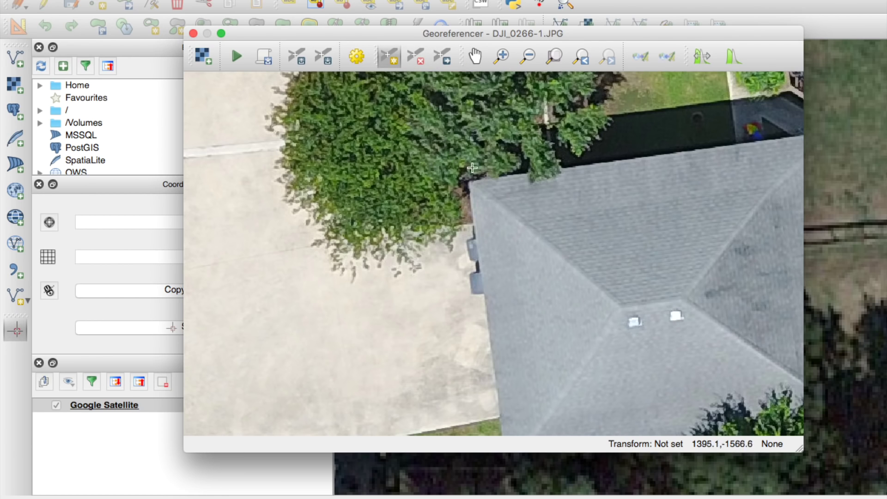
# Close the Georeferencer without saving control points, and pan the satellite map to both houses
pyautogui.press('super+w')
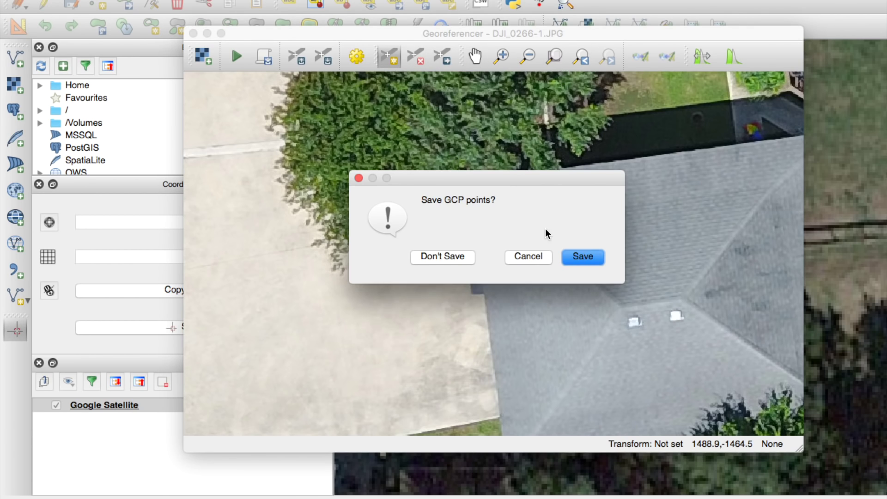
pyautogui.click(442, 256)
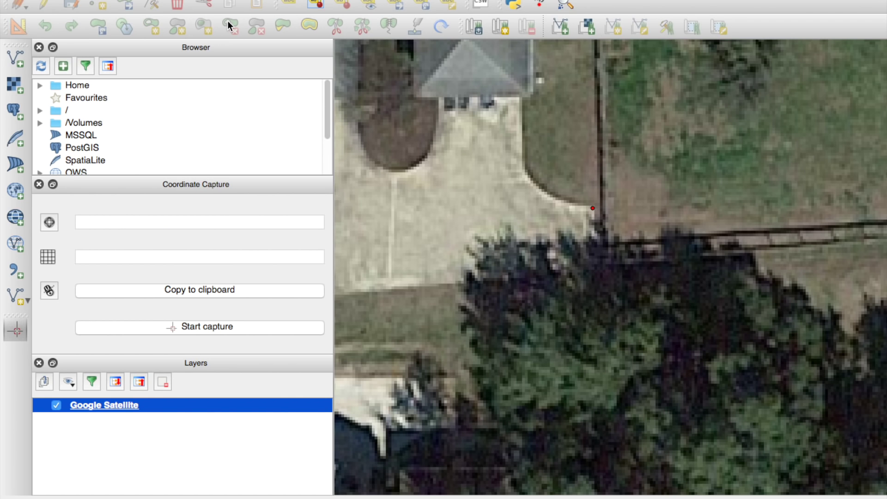
pyautogui.scroll(-2, 416, 162)
pyautogui.moveTo(416, 162); pyautogui.dragTo(589, 230)
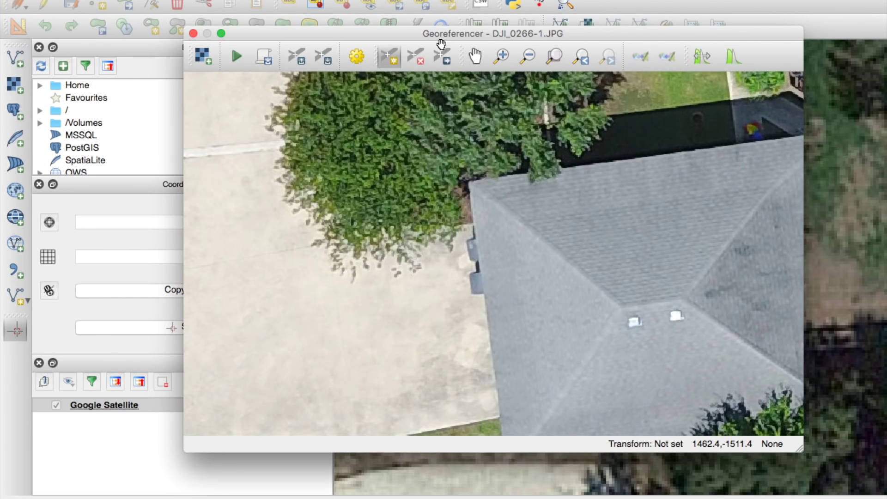
# Add a control point at the roof corner, matched to the same corner on the satellite map
pyautogui.click(388, 56)
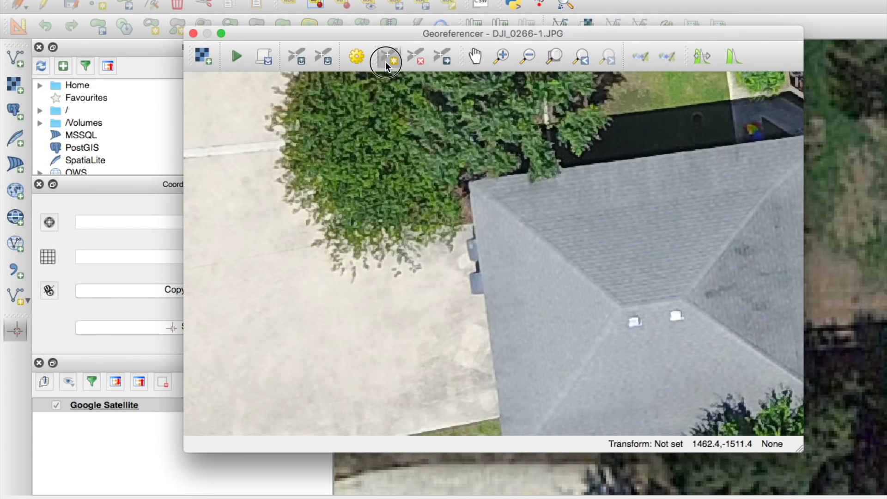
pyautogui.click(471, 182)
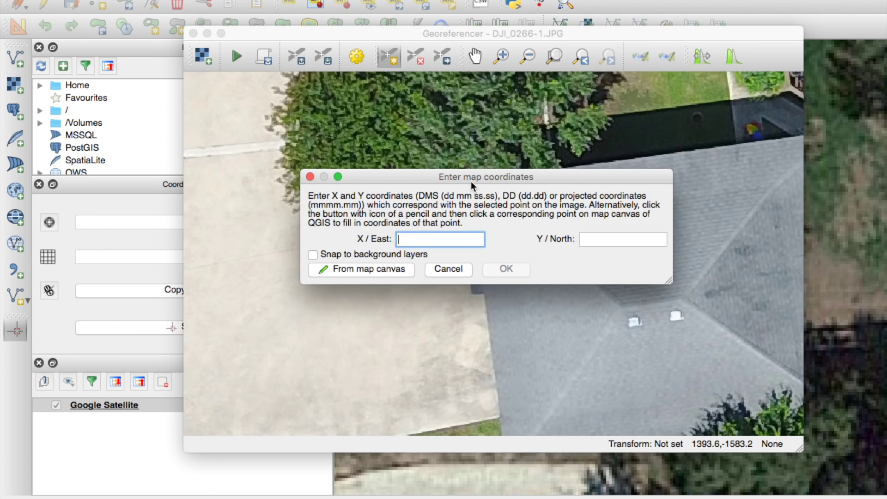
pyautogui.click(408, 270)
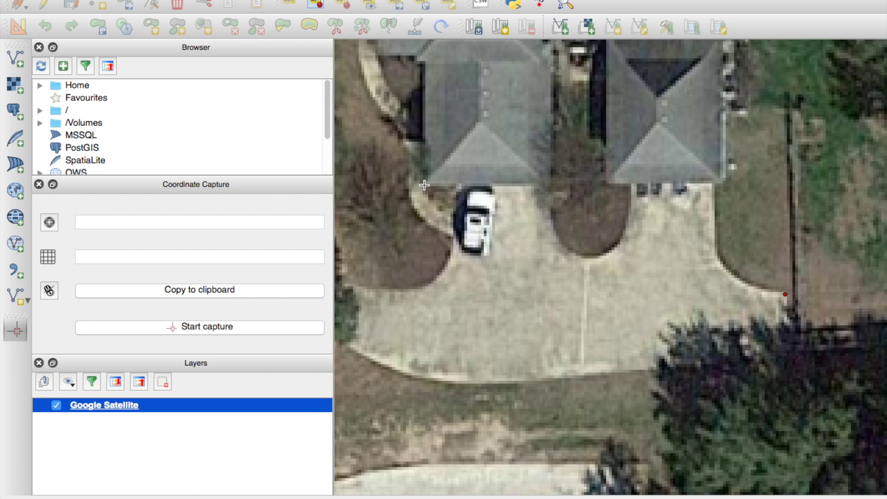
pyautogui.click(424, 185)
pyautogui.click(513, 273)
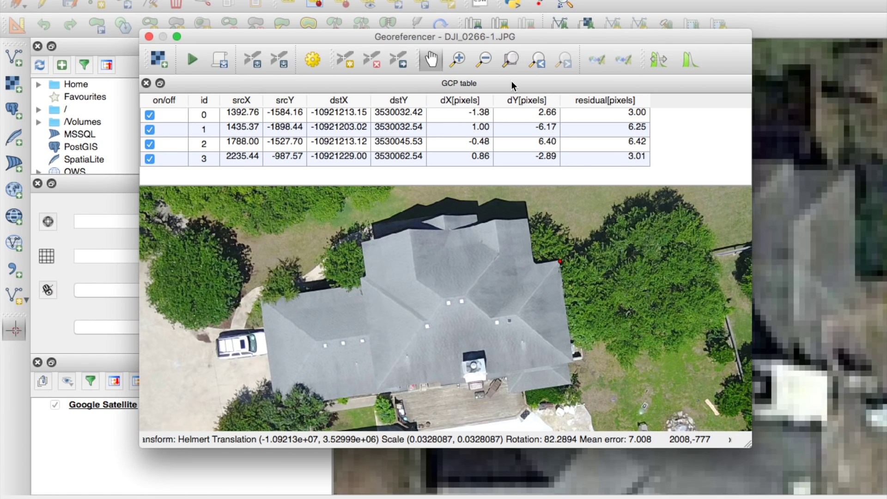
pyautogui.click(458, 59)
pyautogui.click(564, 263)
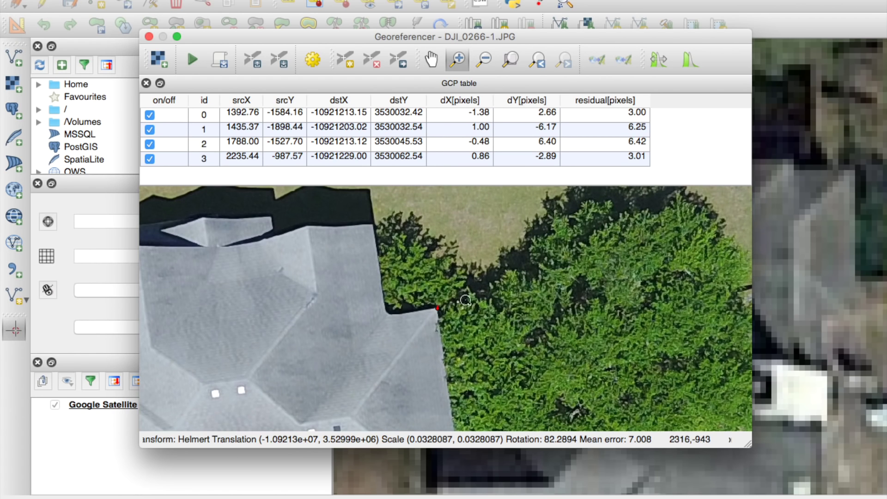
pyautogui.click(425, 326)
pyautogui.click(489, 269)
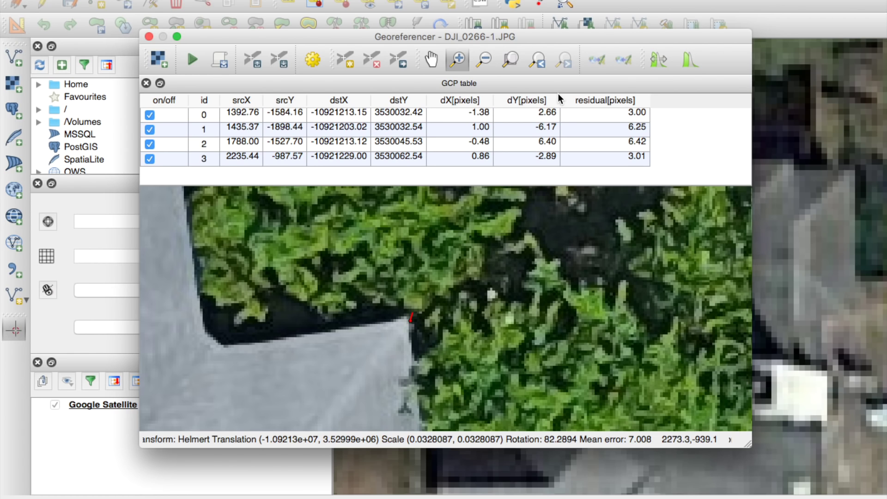
pyautogui.click(484, 59)
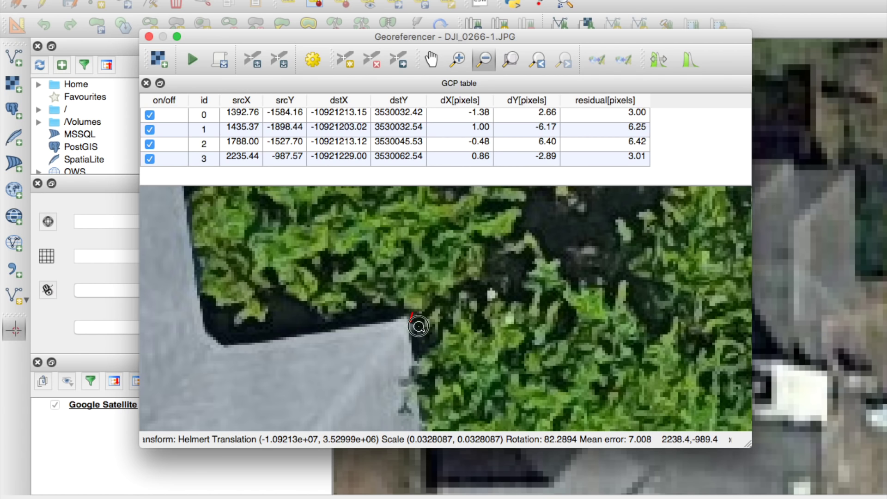
pyautogui.click(418, 327)
pyautogui.click(419, 327)
pyautogui.click(418, 326)
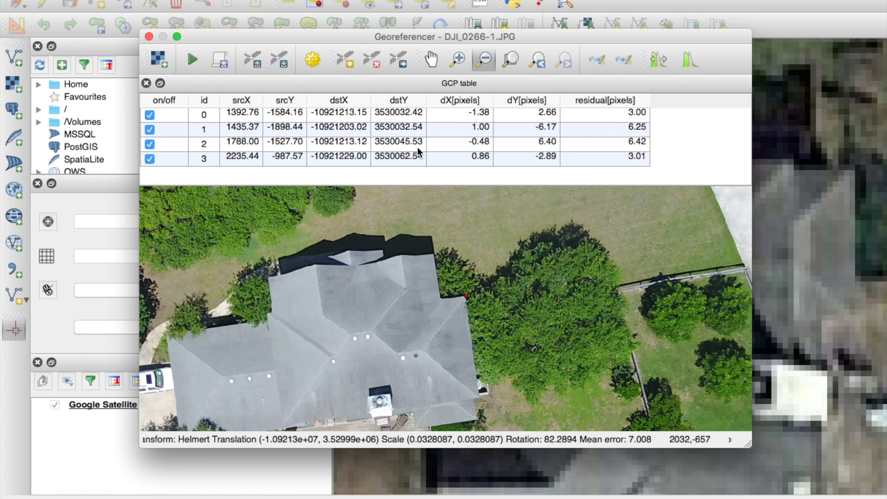
# Georeference the photo to EPSG:3857, overwriting the output DJI_0266-1_modified2.tif
pyautogui.click(192, 59)
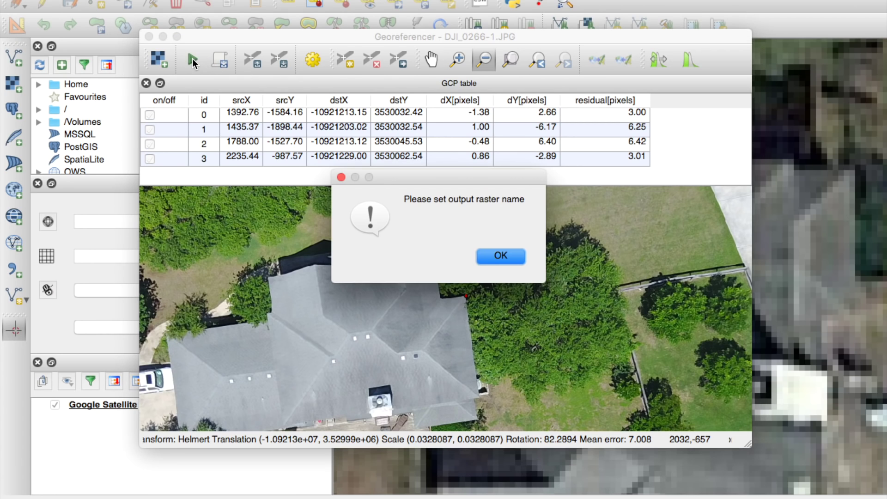
pyautogui.click(485, 255)
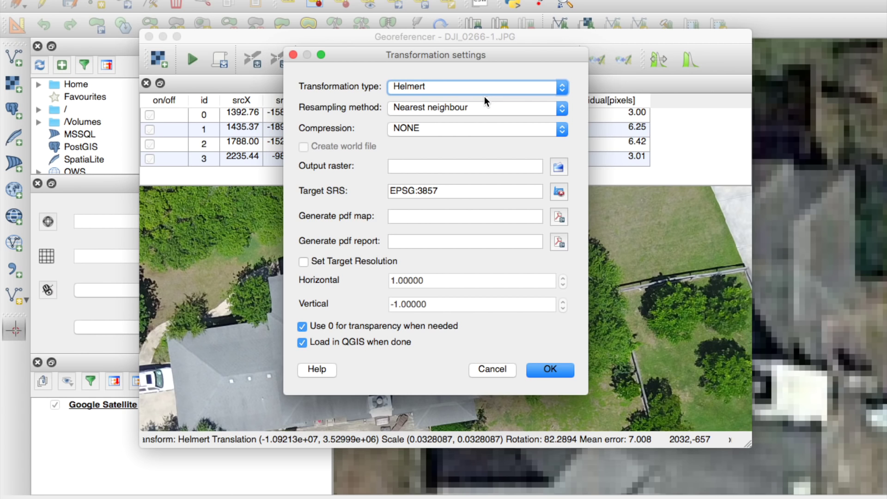
pyautogui.click(556, 192)
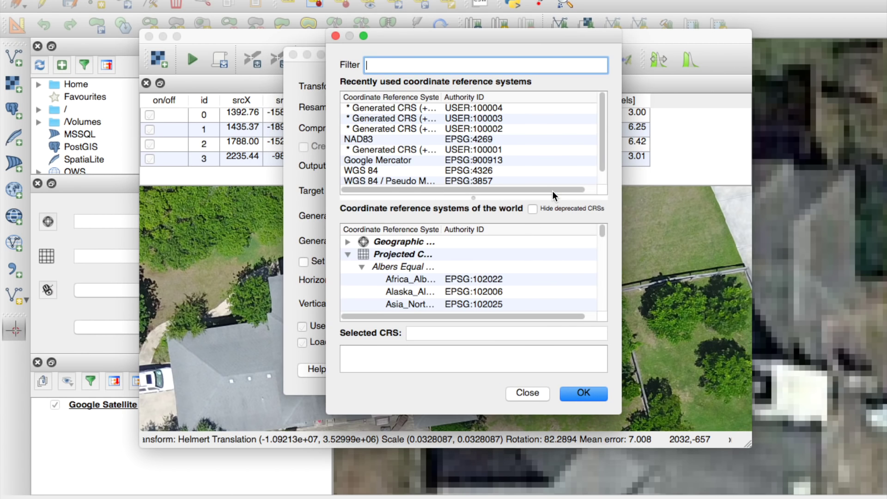
pyautogui.click(580, 395)
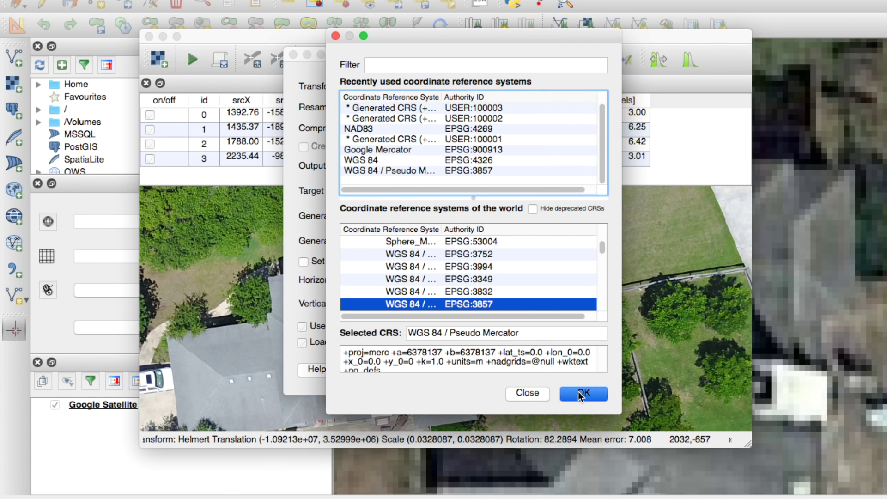
pyautogui.click(559, 166)
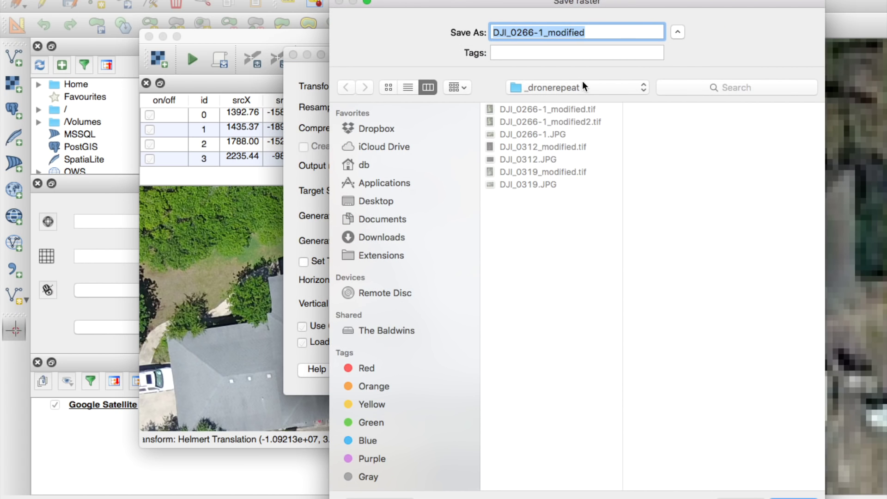
pyautogui.click(564, 122)
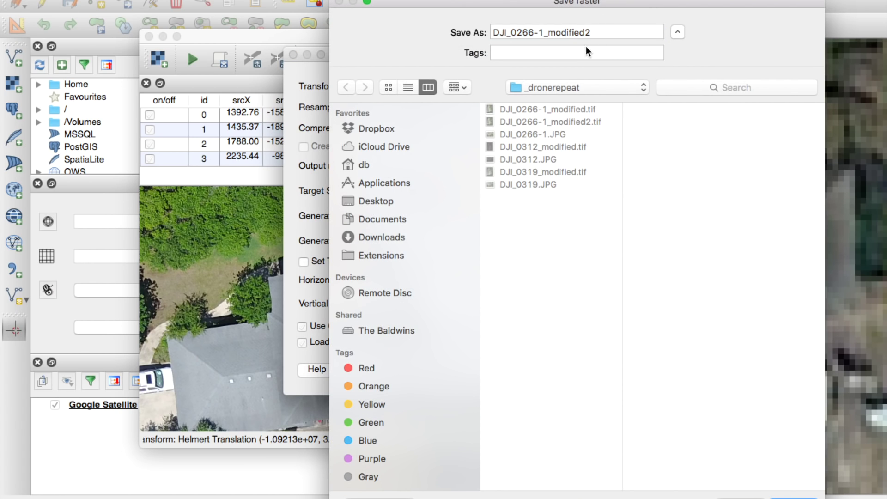
pyautogui.click(797, 496)
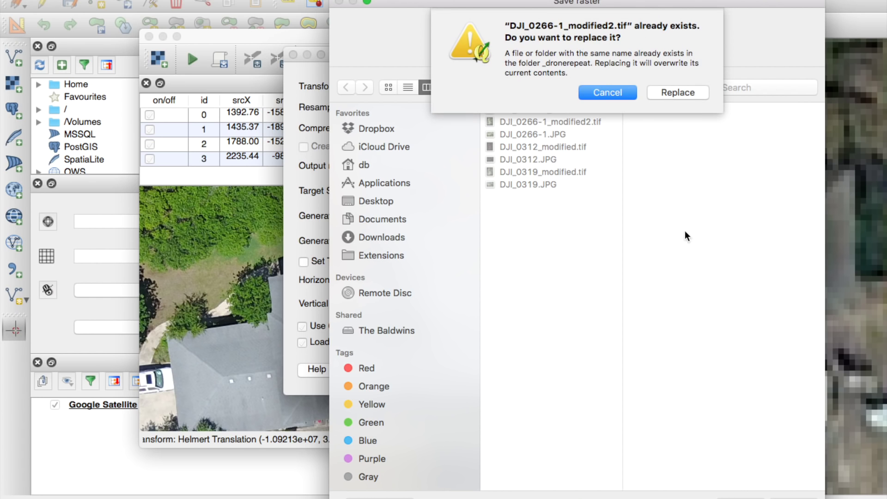
pyautogui.click(689, 92)
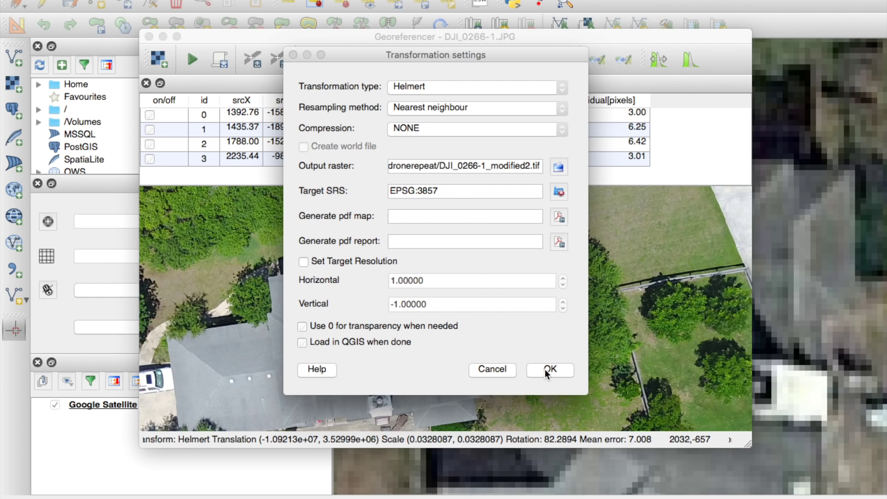
pyautogui.click(548, 372)
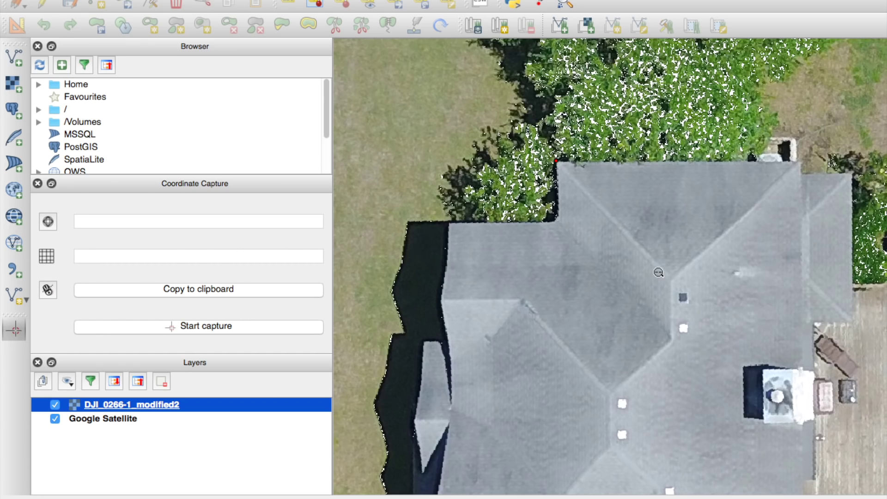
# Zoom out, then toggle the DJI_0266-1_modified2 layer off and on twice to compare with Google Satellite
pyautogui.scroll(-3, 660, 267)
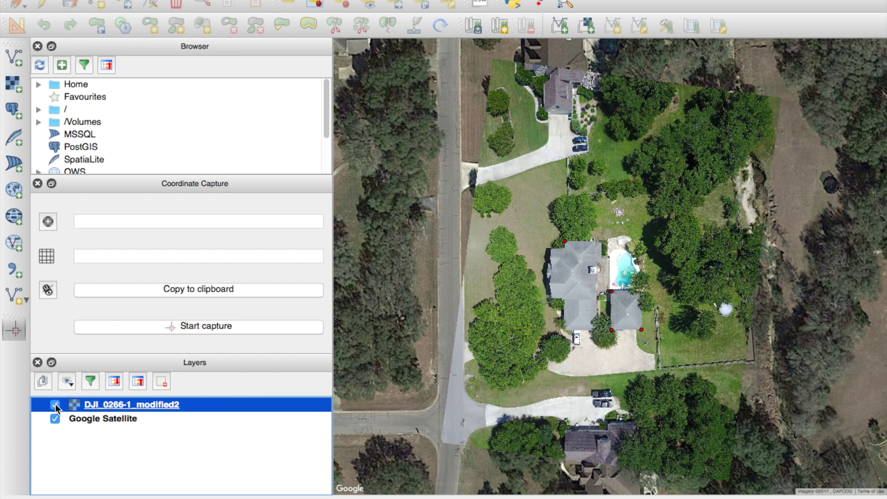
pyautogui.click(55, 405)
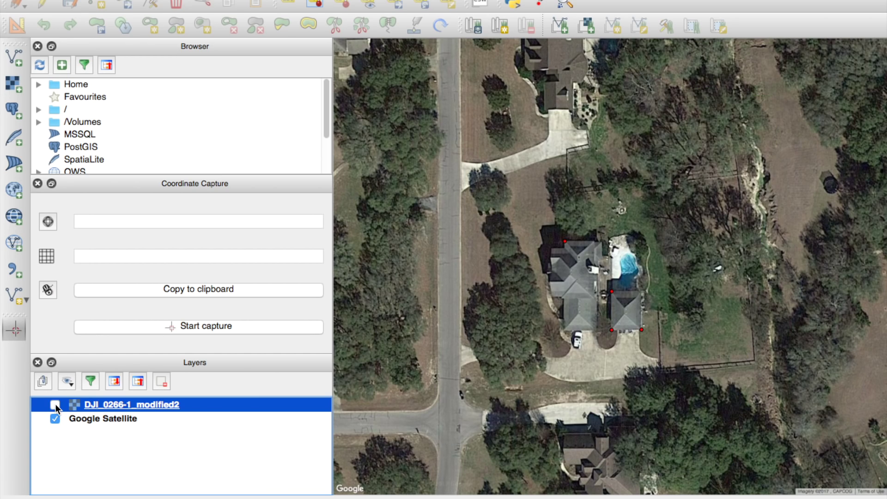
pyautogui.click(55, 404)
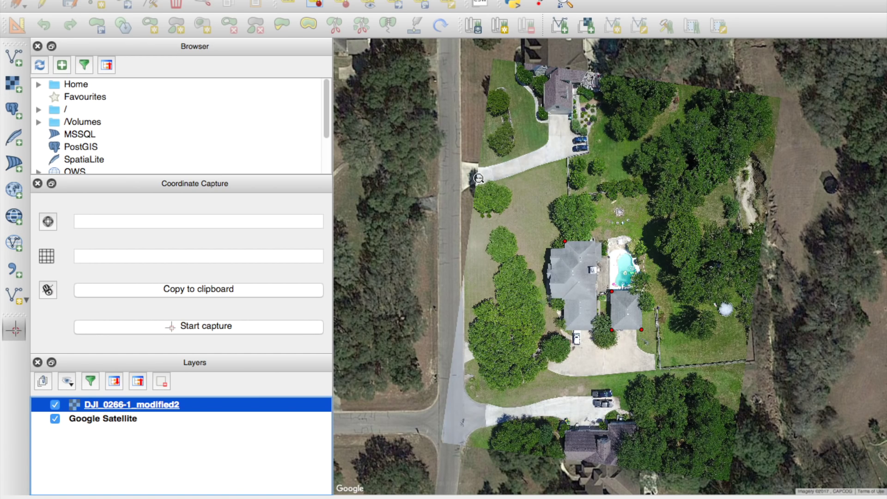
pyautogui.click(55, 408)
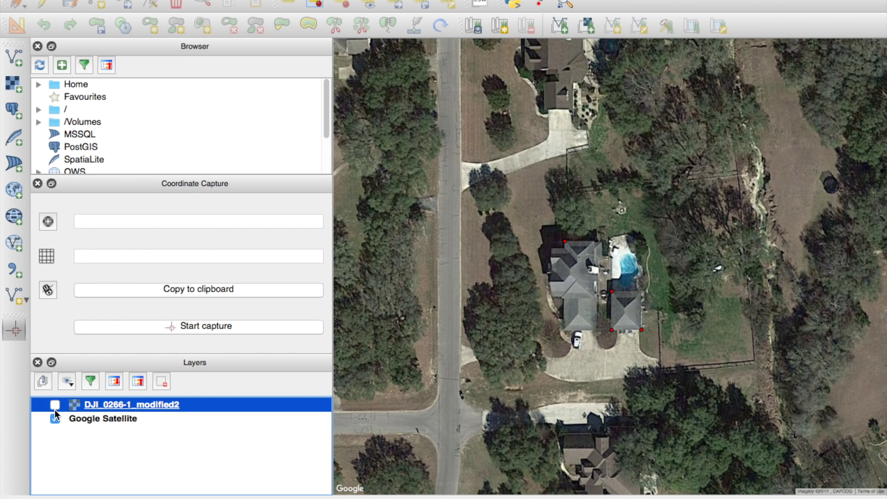
pyautogui.click(55, 408)
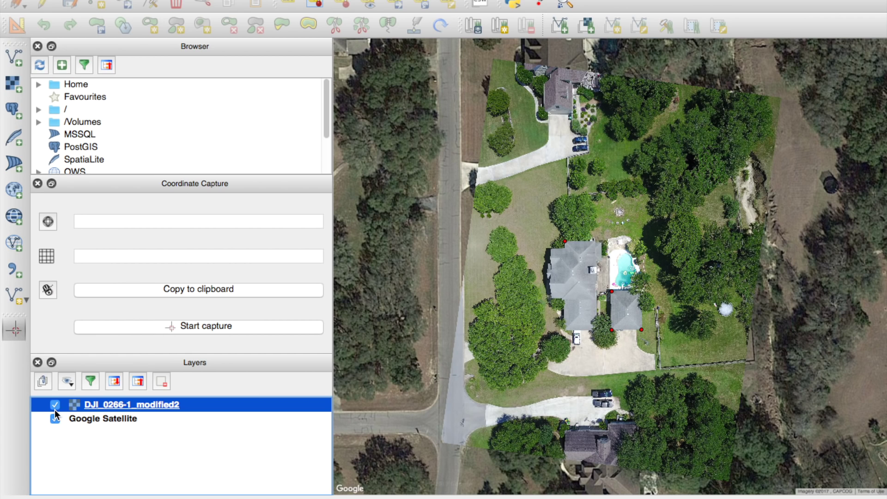
# Switch to Finder and preview DJI_0266-1_modified2.tif in the _dronerepeat folder
pyautogui.press('super+Tab')
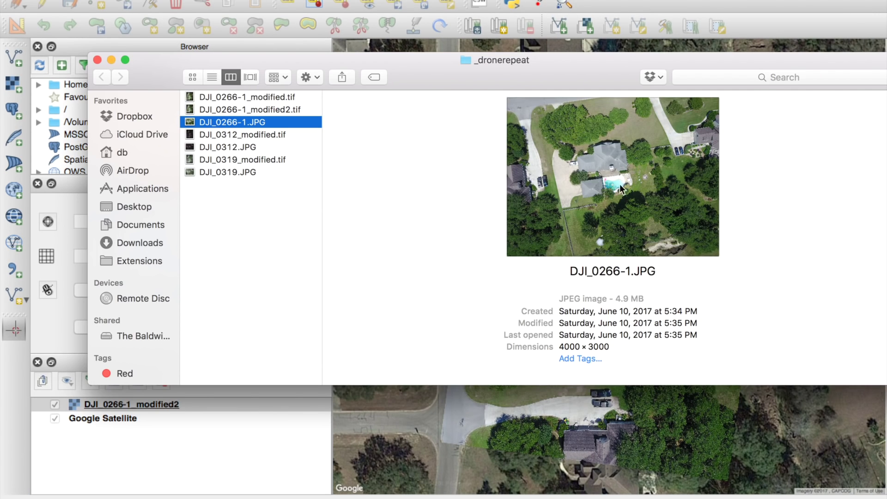
pyautogui.click(270, 111)
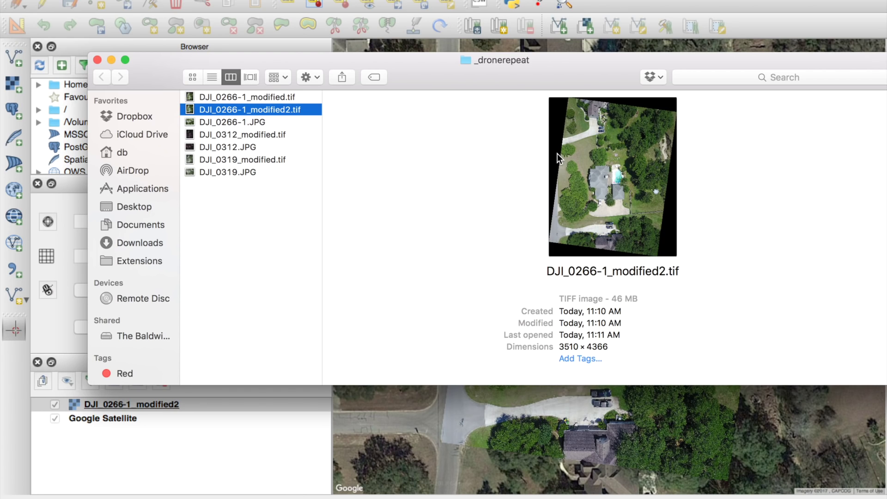
# Run gdalinfo on DJI_0266-1.JPG over SSH and scroll through its EXIF GPS output
pyautogui.press('super+Tab')
pyautogui.press('super+Tab')
pyautogui.press('super+Tab')
pyautogui.press('super+Tab')
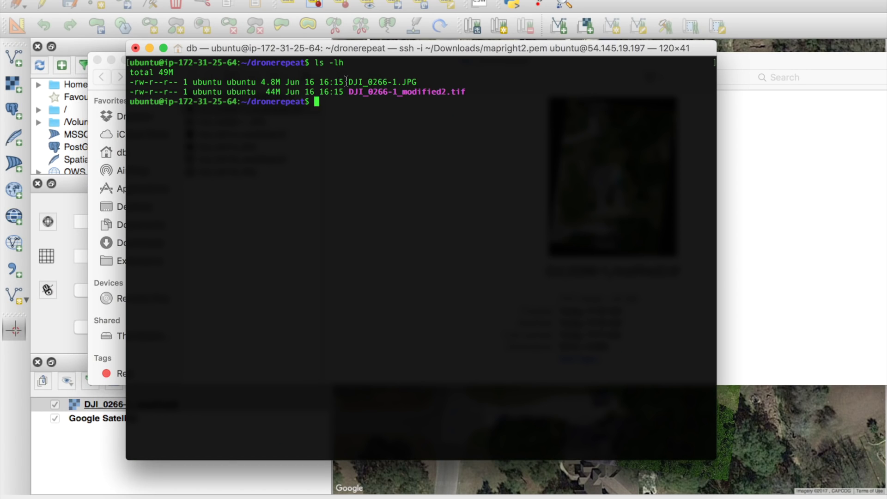
pyautogui.moveTo(349, 82); pyautogui.dragTo(416, 82)
pyautogui.press('super+c')
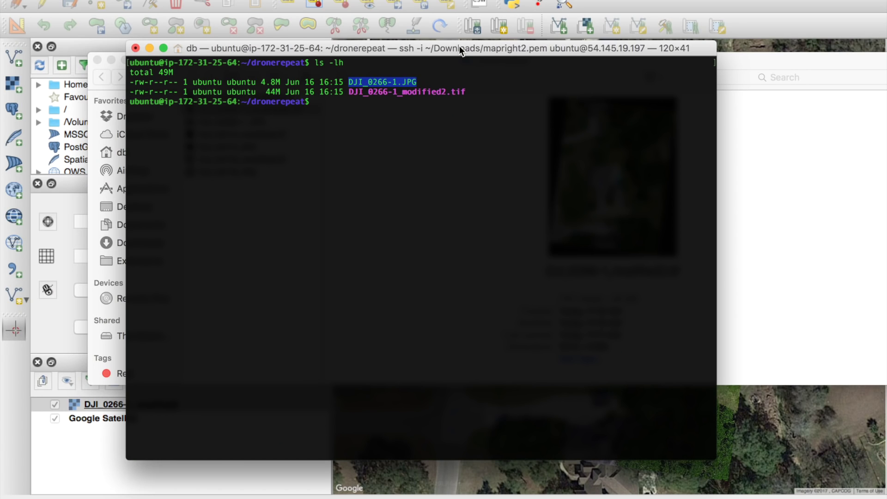
pyautogui.write('gdalinfo')
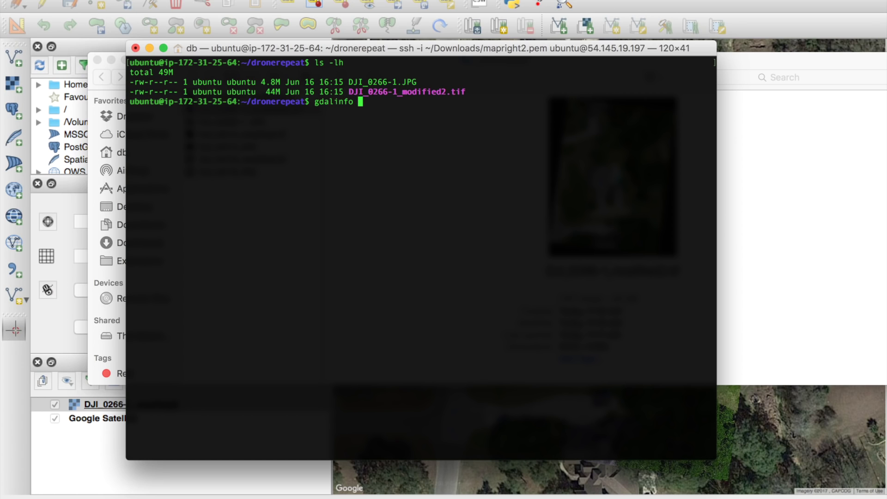
pyautogui.press('super+v')
pyautogui.press('Return')
pyautogui.scroll(10, 316, 102)
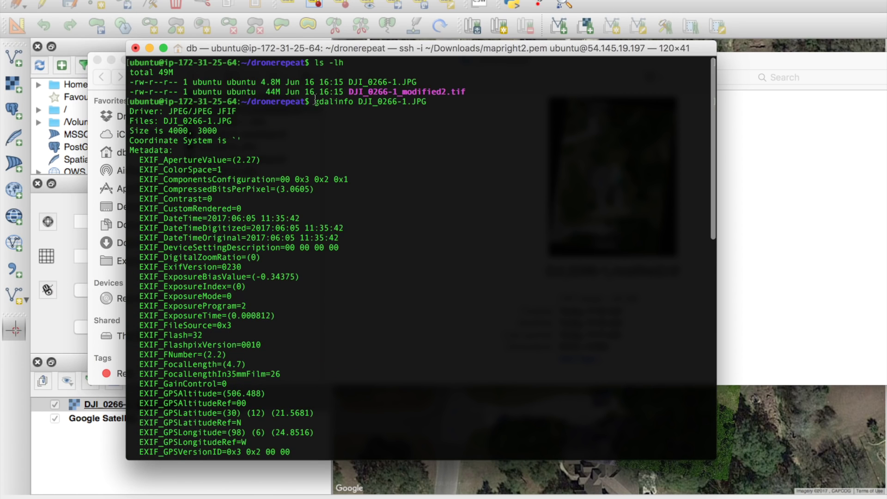
pyautogui.scroll(-1, 315, 102)
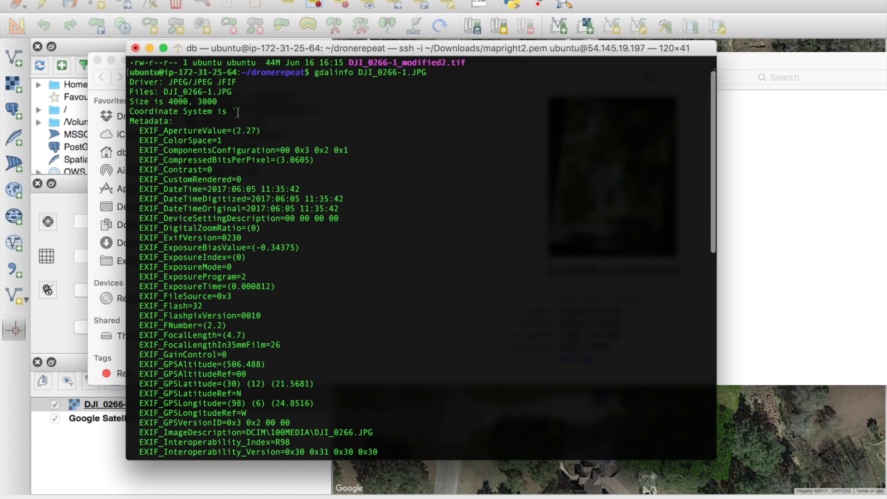
pyautogui.scroll(-7, 202, 119)
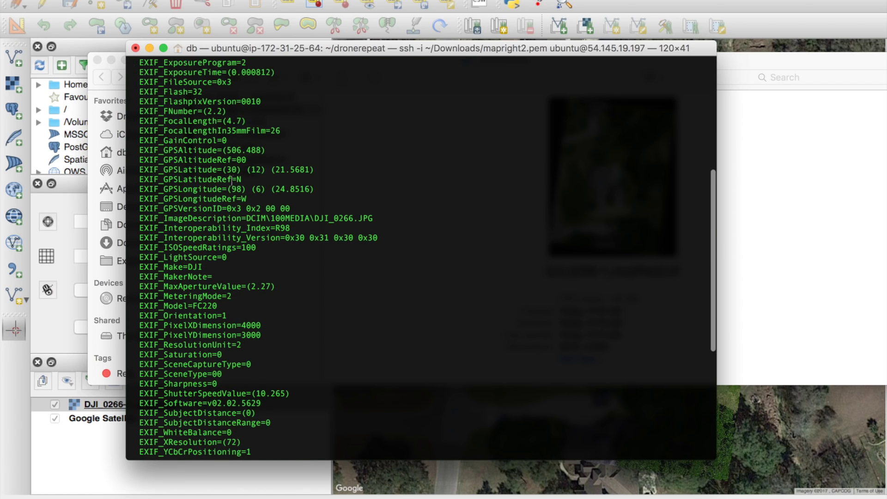
pyautogui.scroll(-8, 296, 184)
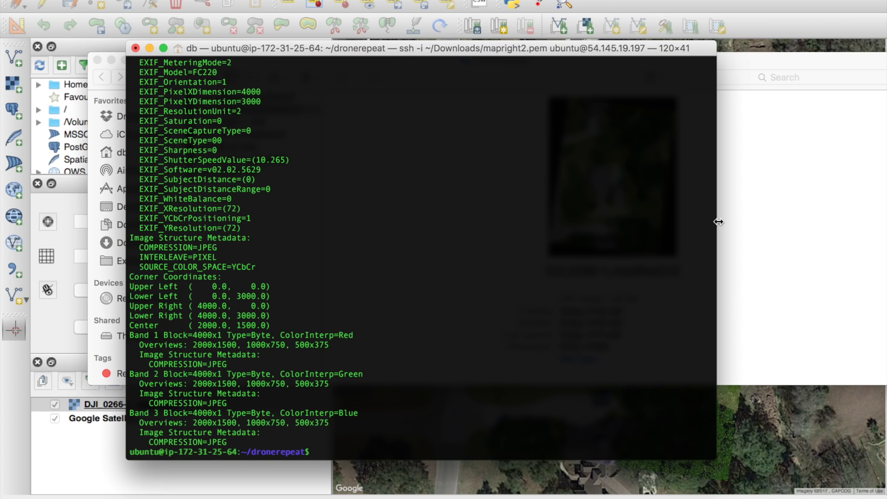
# Run gdalinfo on DJI_0266-1_modified2.tif, review its EPSG:3857 output, then clear the screen
pyautogui.write('gdalinfo DJI_0266-1')
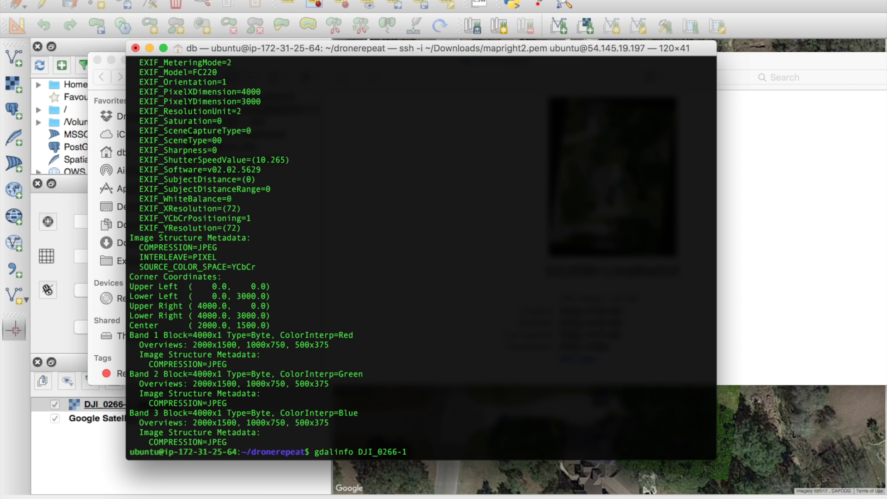
pyautogui.press('Tab')
pyautogui.press('Tab')
pyautogui.press('Tab')
pyautogui.write('_m')
pyautogui.press('Tab')
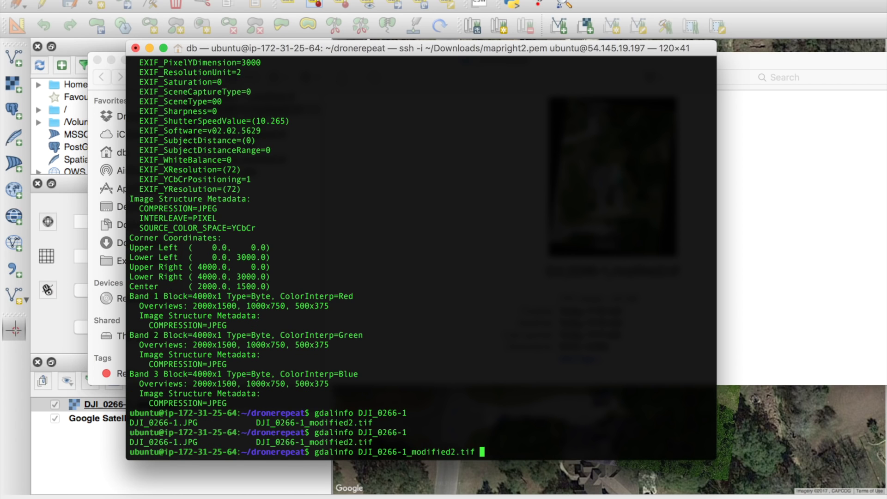
pyautogui.press('Return')
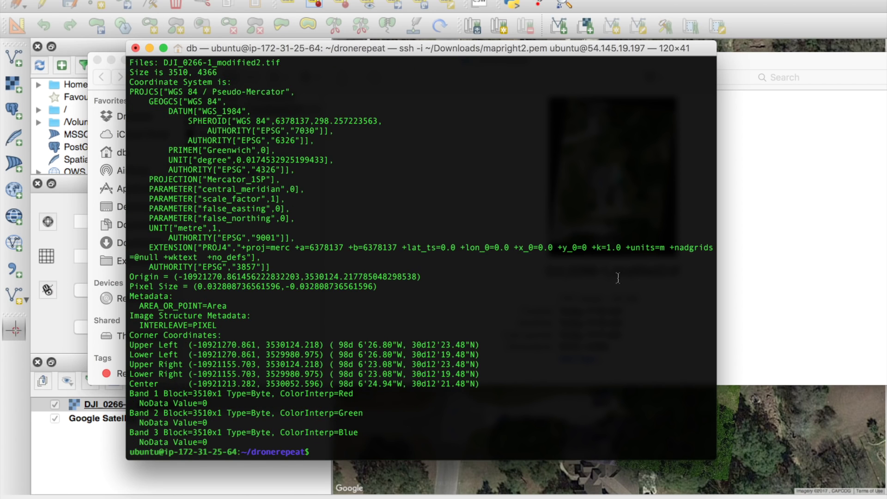
pyautogui.scroll(10, 618, 277)
pyautogui.scroll(-10, 618, 277)
pyautogui.hotkey('ctrl', 'l')
# Run gdal2tiles.py -z 18-22 on DJI_0266-1_modified2.tif, writing tiles to ./prehail
pyautogui.write('gdal')
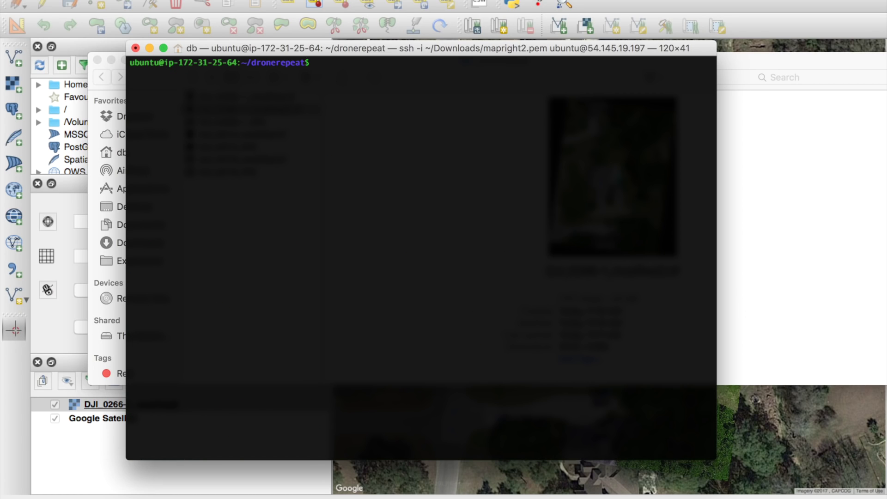
pyautogui.write('2ti')
pyautogui.press('Tab')
pyautogui.write('-z 18-22')
pyautogui.write('DJI_0266-1')
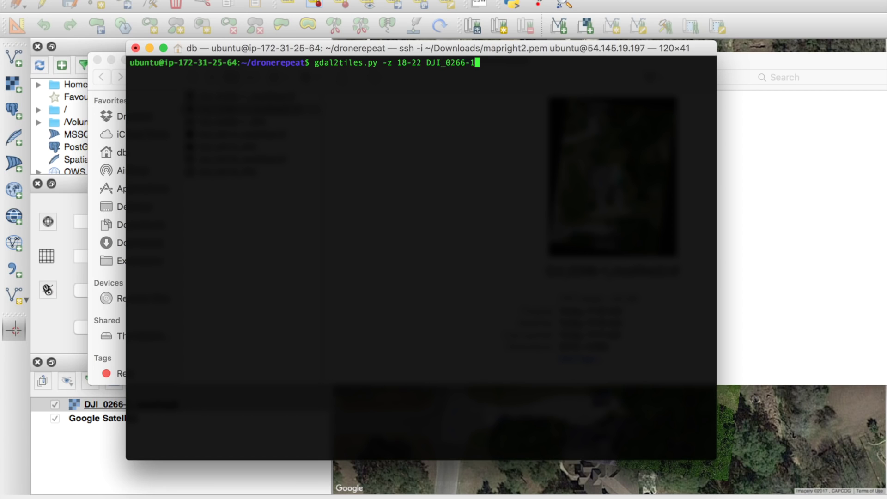
pyautogui.write('_')
pyautogui.press('Tab')
pyautogui.write('./prehail')
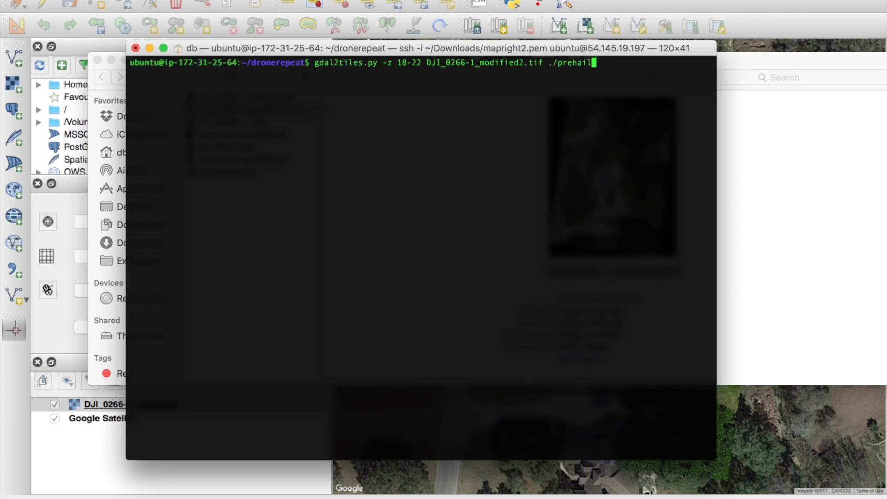
pyautogui.press('Return')
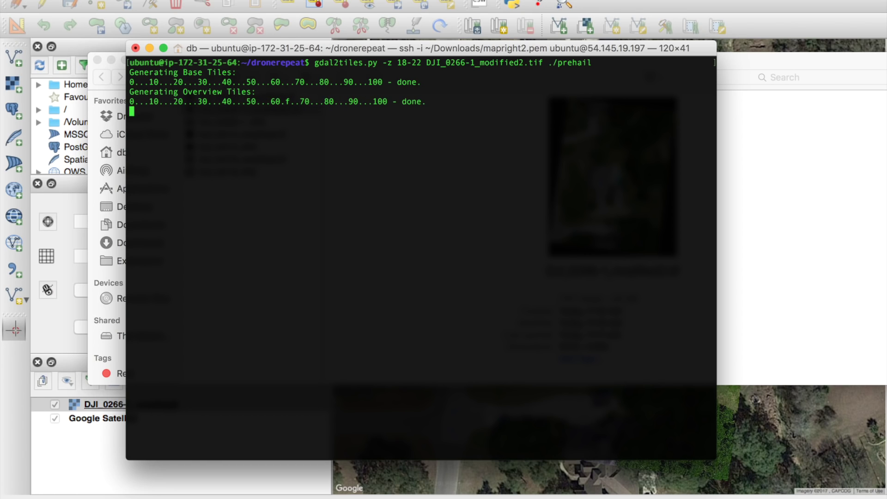
pyautogui.write('cd')
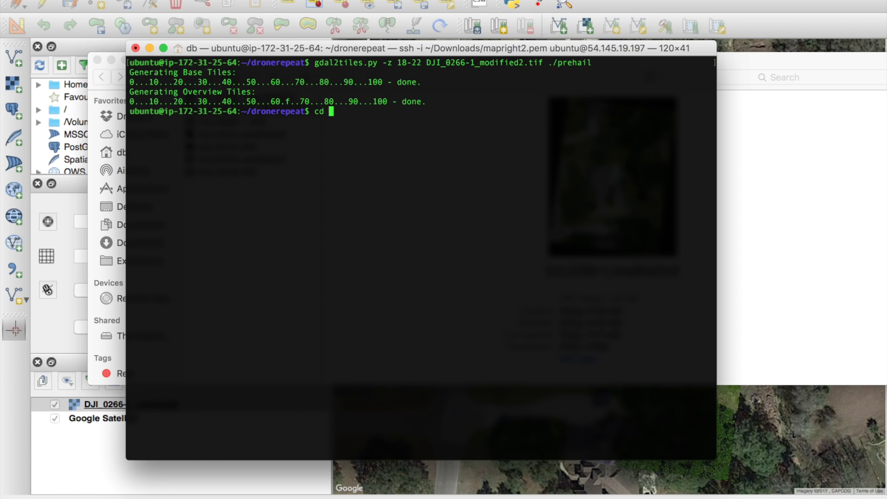
pyautogui.write(' prehail/')
# Enter the prehail folder and list its generated tiles and viewers with ls -lh
pyautogui.press('Return')
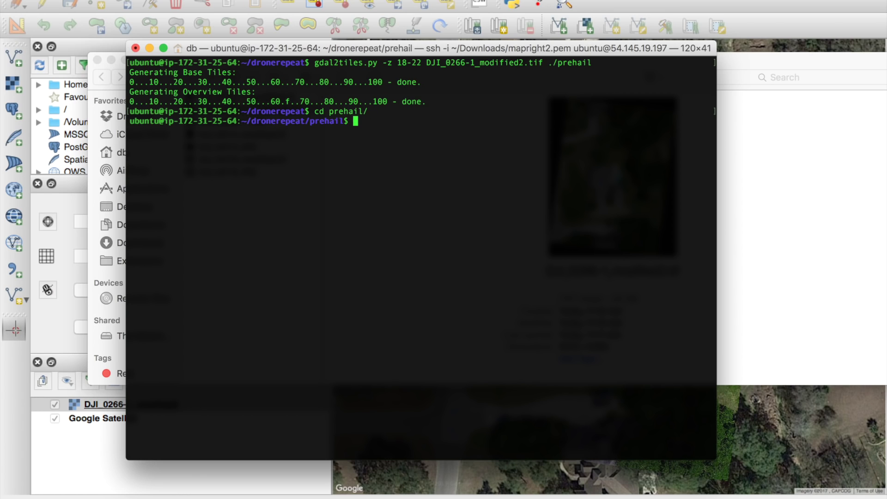
pyautogui.write('ls -lh')
pyautogui.press('Return')
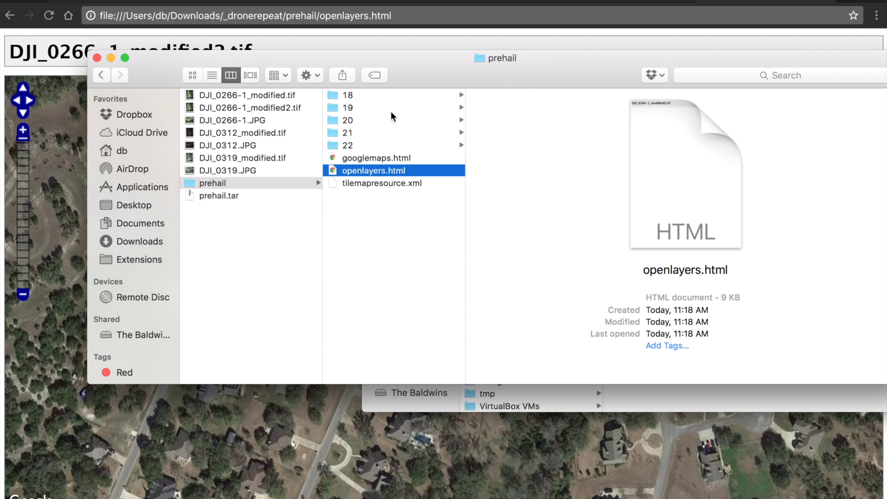
# Open openlayers.html from the prehail folder in the browser
pyautogui.click(398, 158)
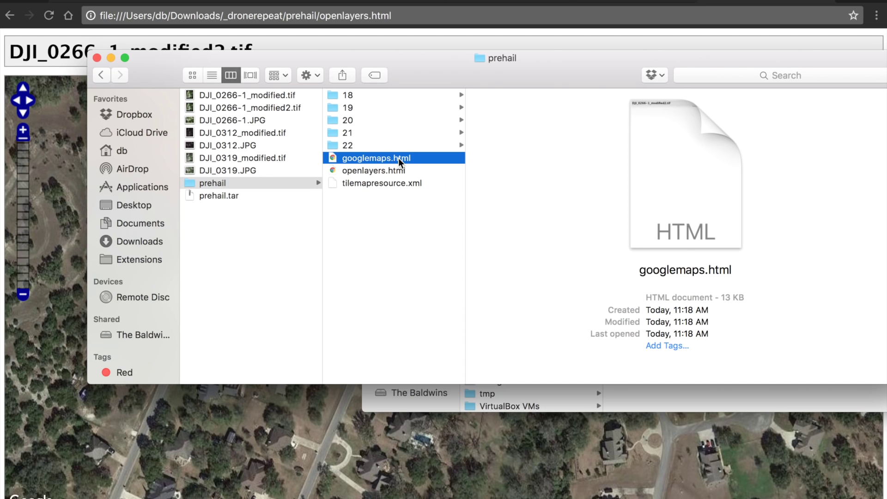
pyautogui.click(388, 170)
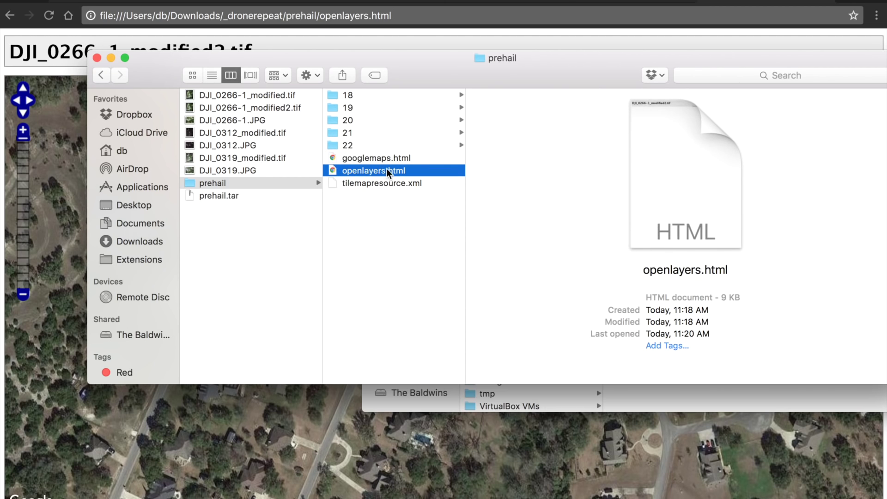
pyautogui.doubleClick(376, 173)
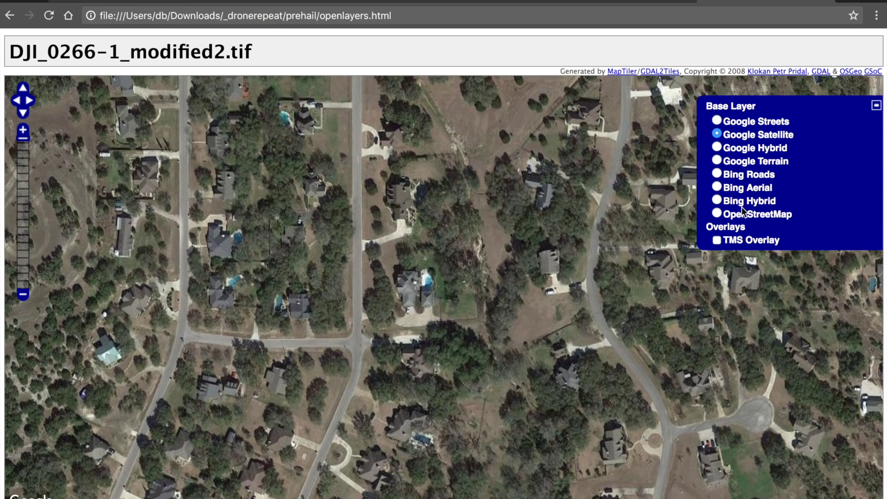
# Turn on the TMS drone overlay, zoom and centre on the house, then go to the hail map
pyautogui.click(719, 240)
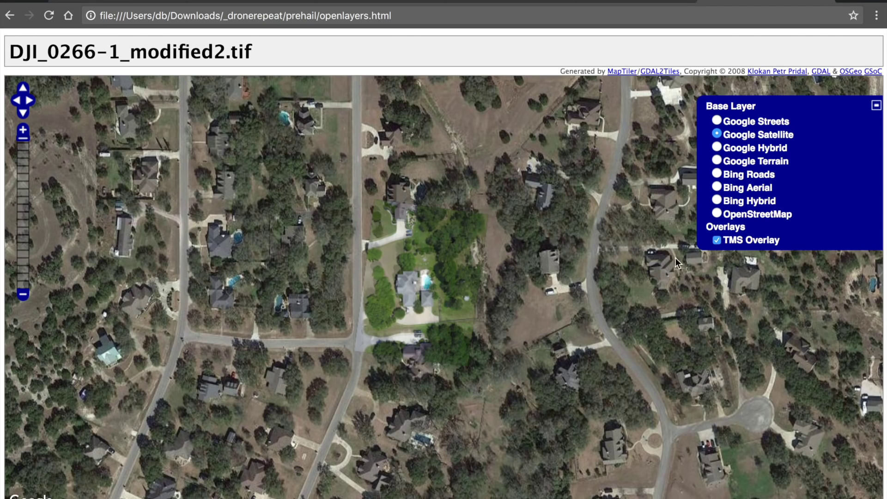
pyautogui.doubleClick(434, 277)
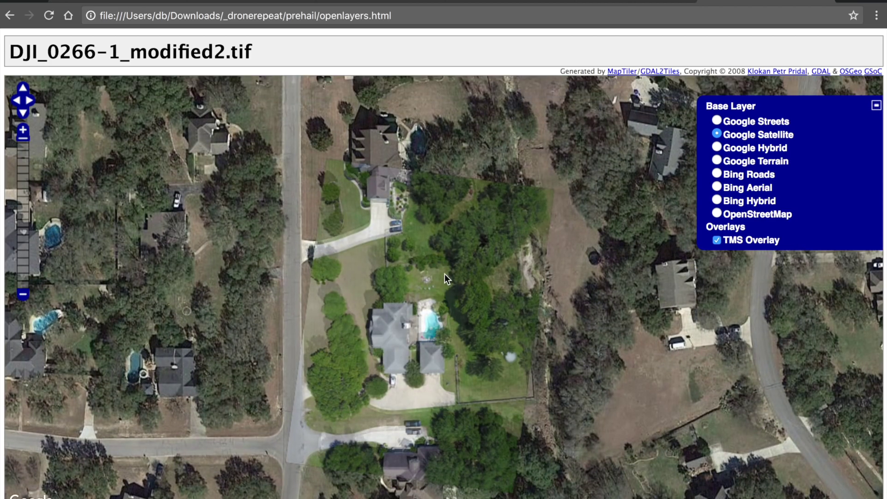
pyautogui.moveTo(445, 273); pyautogui.dragTo(443, 250)
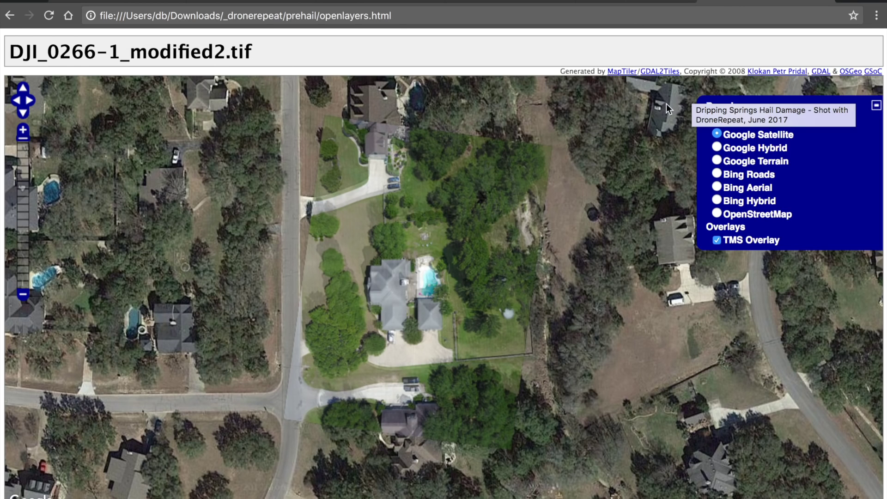
pyautogui.click(637, 3)
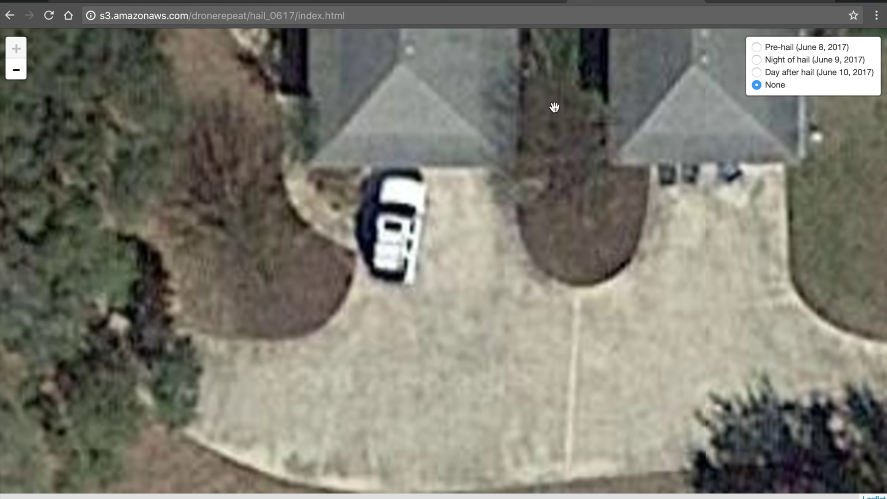
# Show the Pre-hail, Night of hail and Day after hail layers in turn, then visit leafletjs.com
pyautogui.click(756, 49)
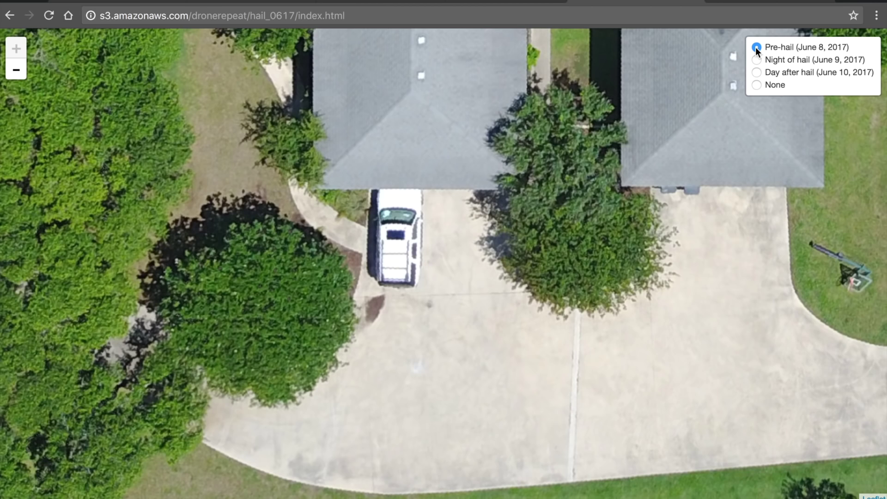
pyautogui.click(757, 60)
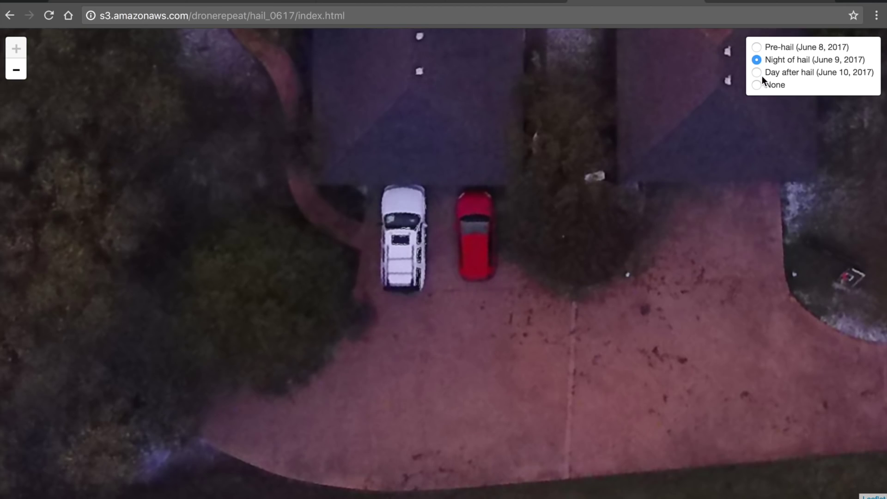
pyautogui.click(758, 73)
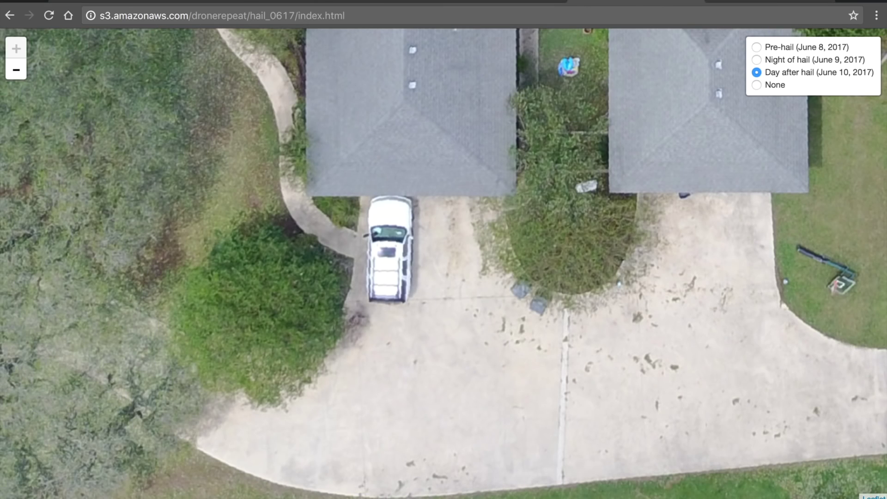
pyautogui.click(873, 497)
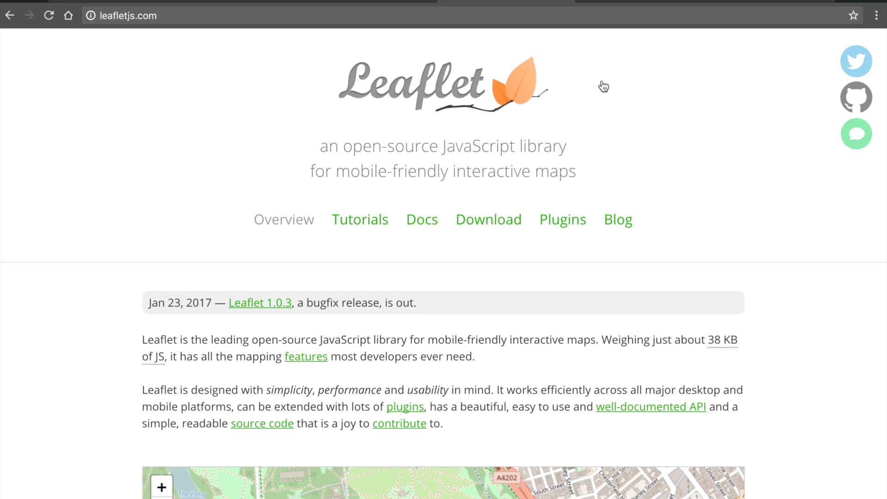
# Scroll through the Leaflet homepage's example map and code, then back up
pyautogui.scroll(-5, 603, 86)
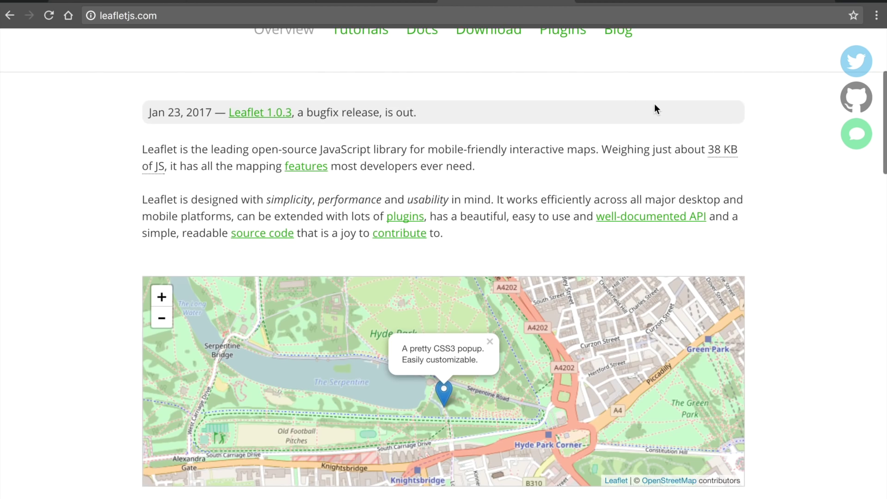
pyautogui.scroll(-7, 824, 130)
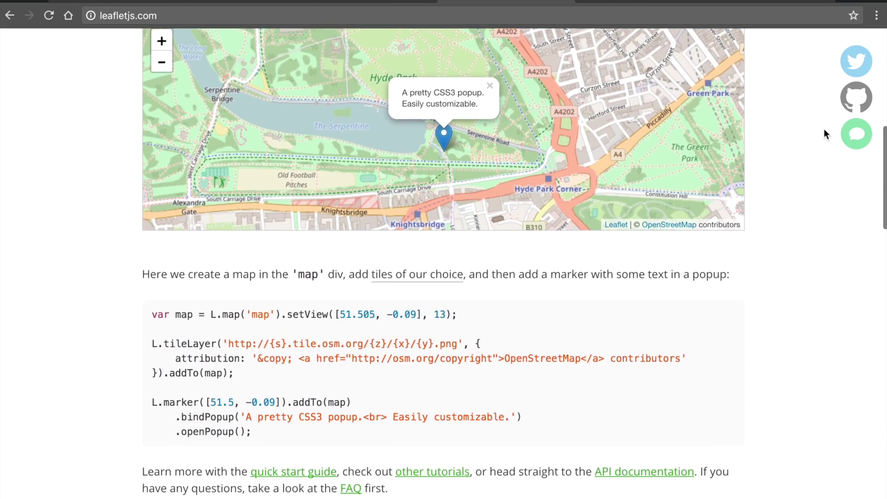
pyautogui.scroll(13, 825, 130)
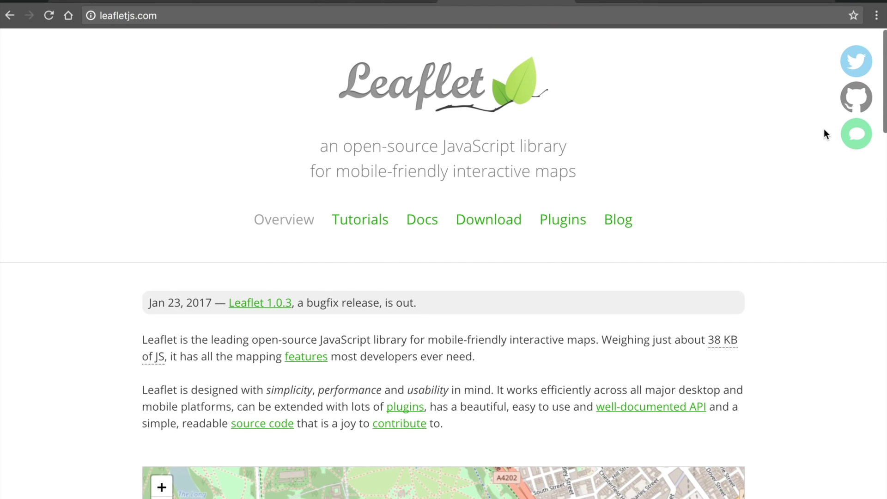
pyautogui.scroll(-6, 824, 134)
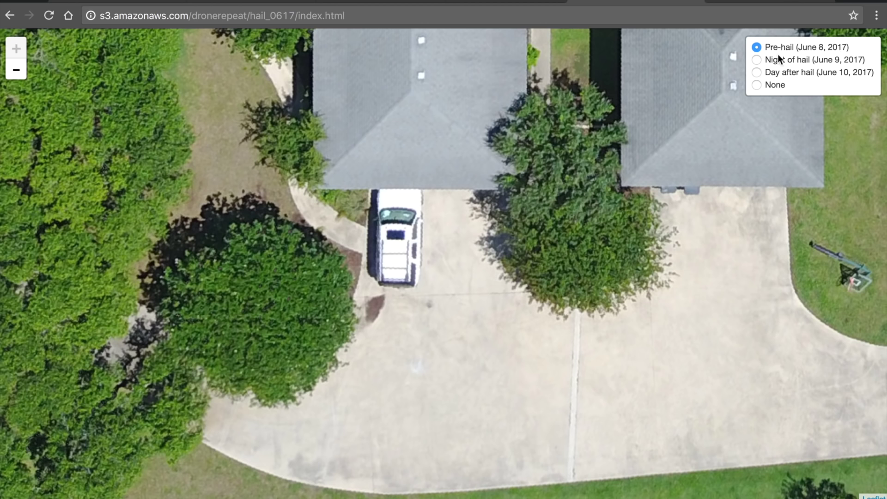
# Step the hail map through the Night of hail and Day after hail layers, then bring up the DroneRepeat iTunes page
pyautogui.click(756, 60)
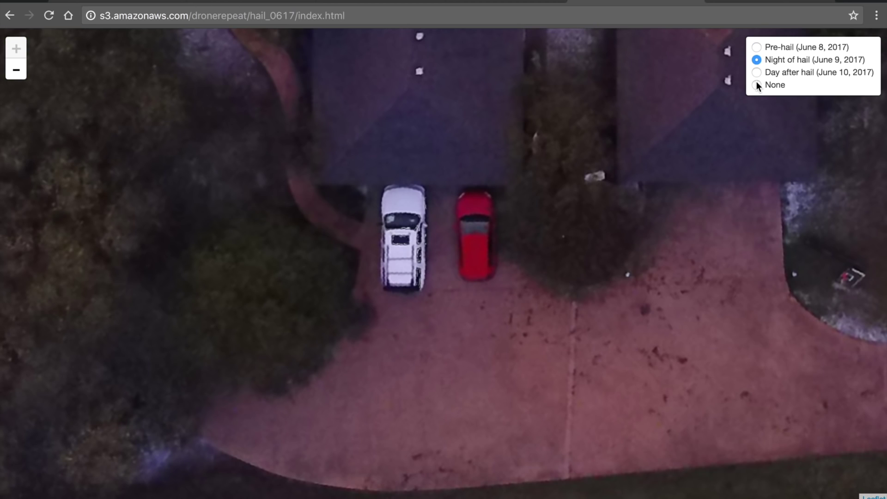
pyautogui.click(757, 73)
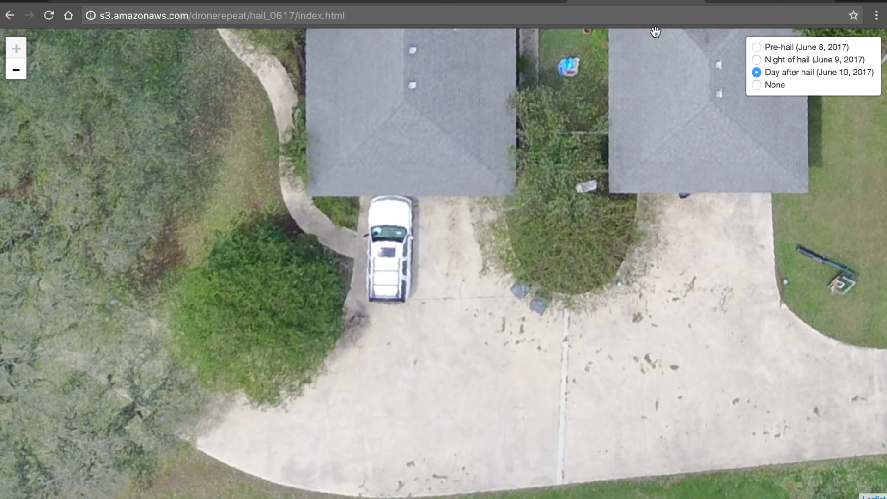
pyautogui.click(86, 2)
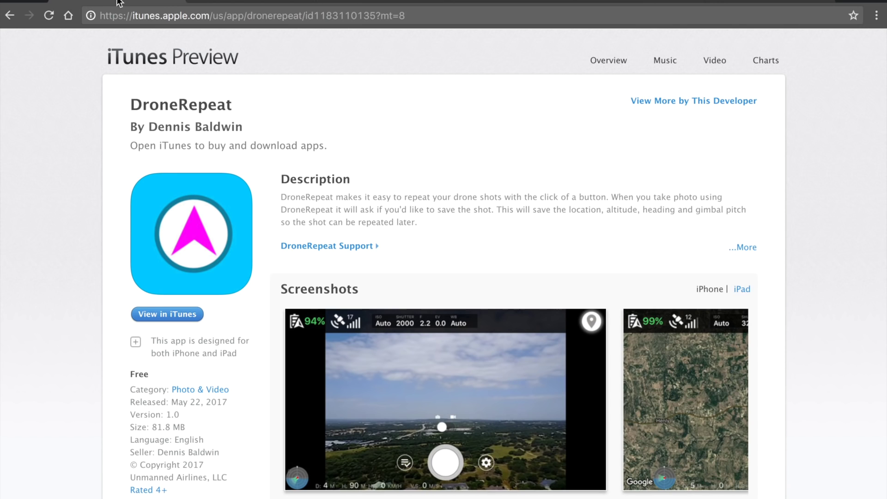
# Show the QGIS homepage, then the gdal2tiles.py docs, ending at the top of leafletjs.com
pyautogui.click(240, 1)
pyautogui.scroll(-4, 284, 187)
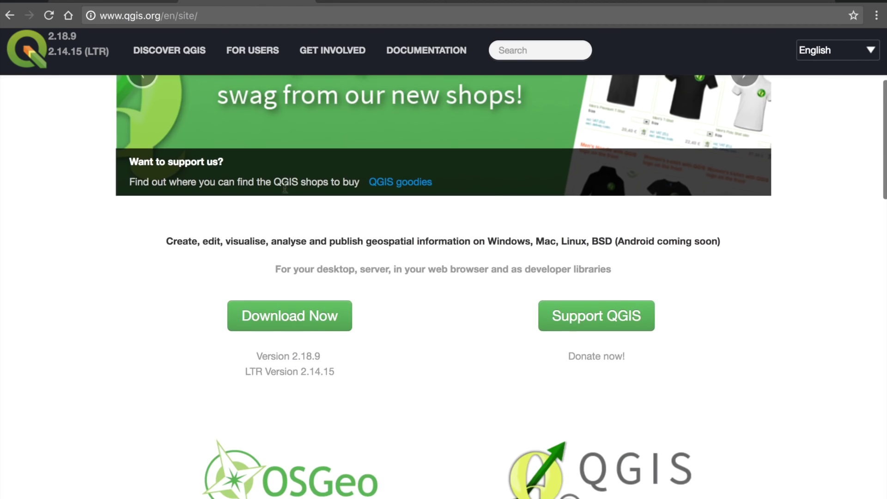
pyautogui.scroll(4, 284, 186)
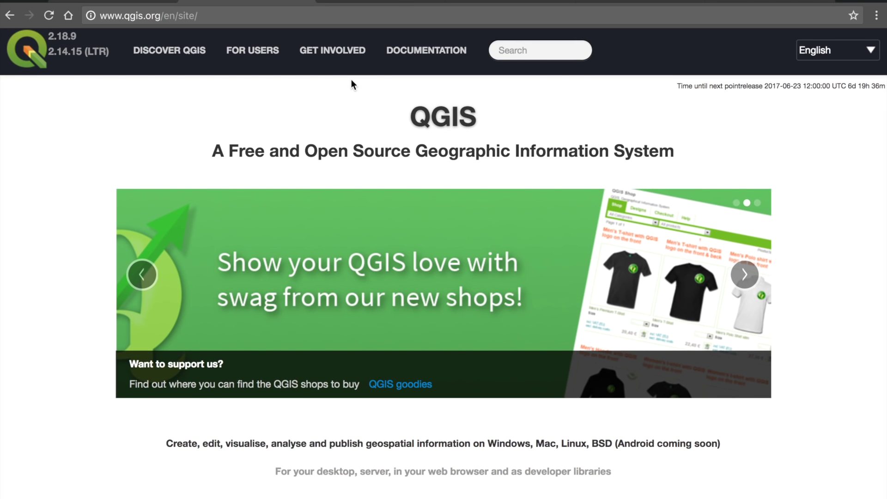
pyautogui.click(376, 1)
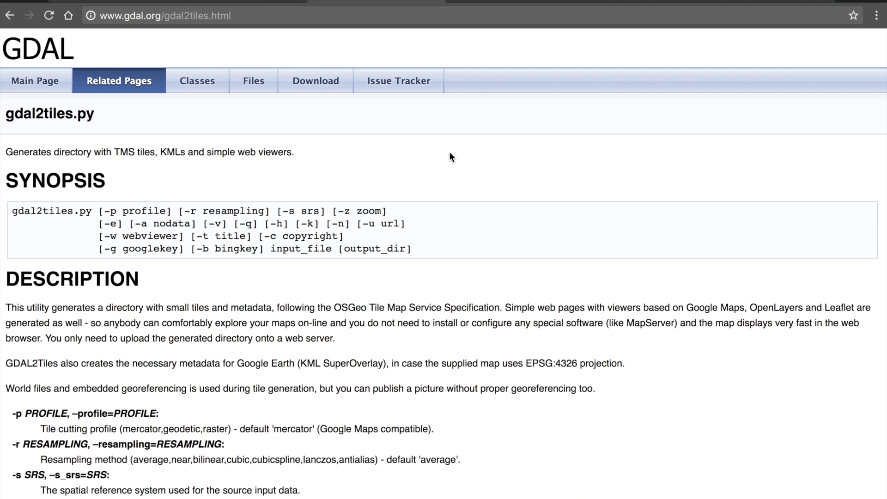
pyautogui.click(508, 2)
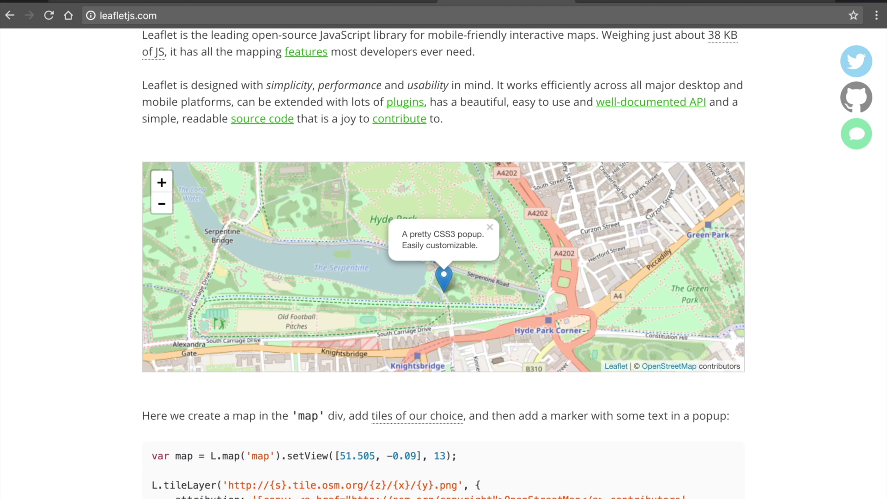
pyautogui.scroll(7, 574, 54)
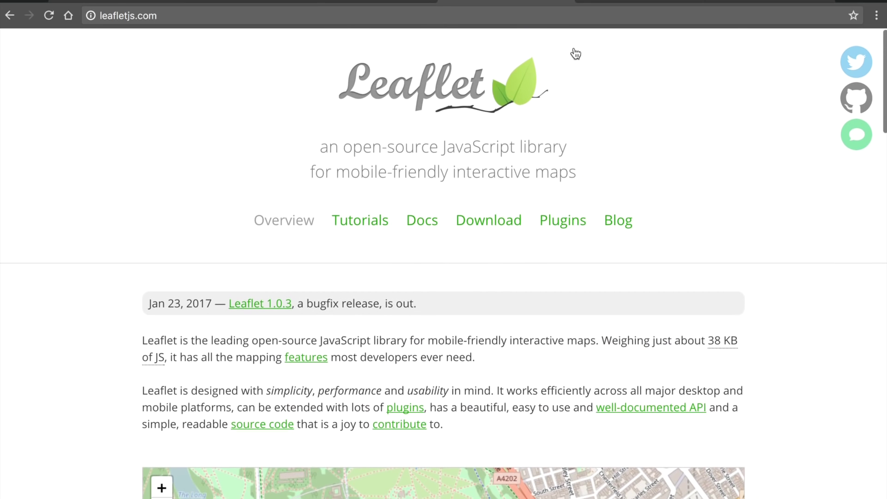